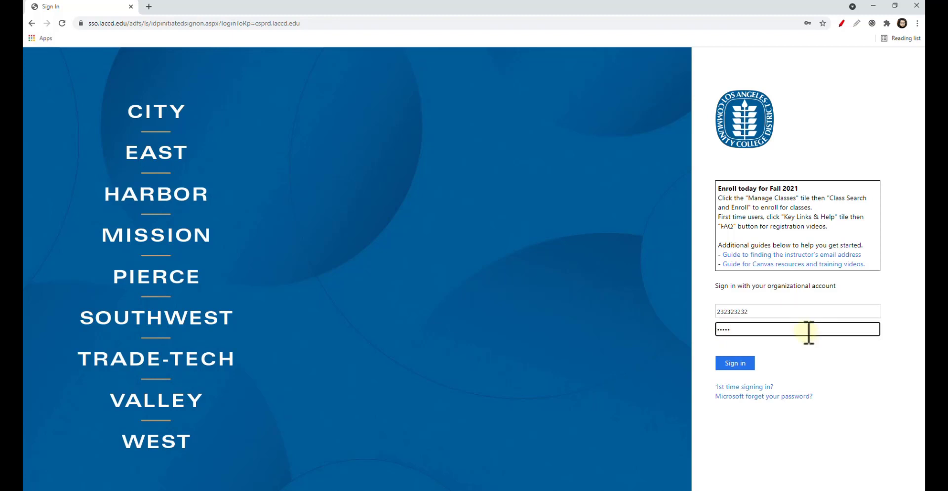
Sign in to the LACCD Portal and open Mail - Outlook, choosing to stay signed in
{"action": "left_click", "coordinate": [731, 365]}
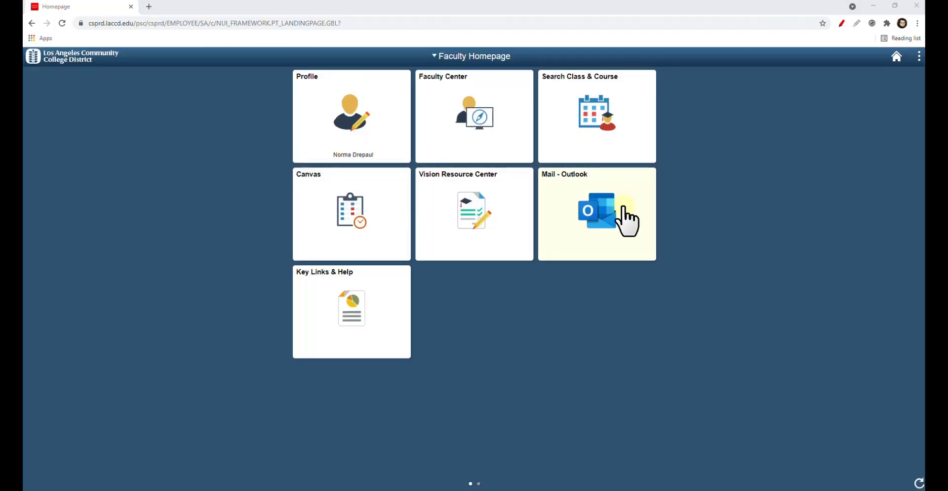
{"action": "left_click", "coordinate": [608, 212]}
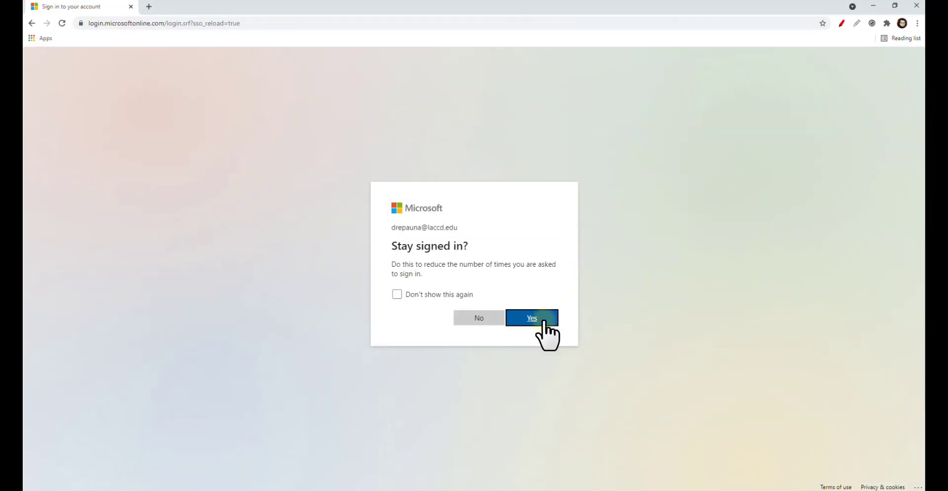
{"action": "left_click", "coordinate": [533, 324]}
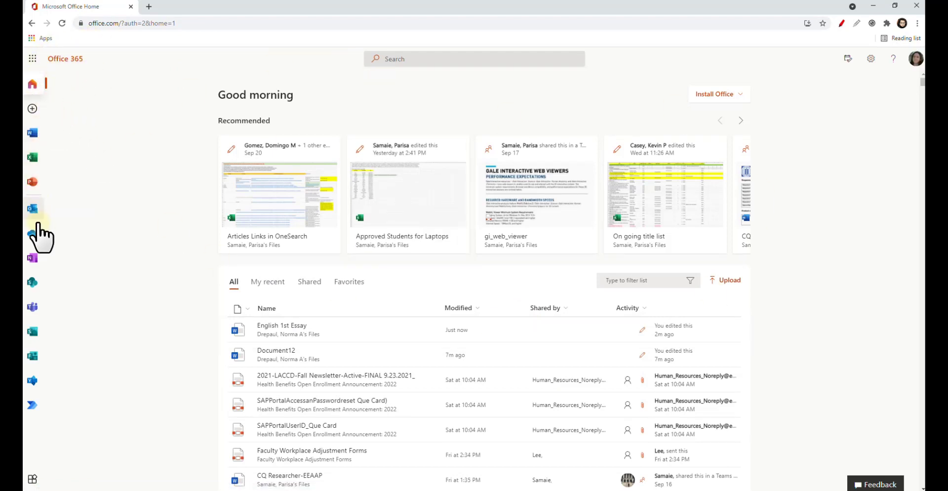
Create a new blank document from the Word start page in Office 365
{"action": "left_click", "coordinate": [33, 135]}
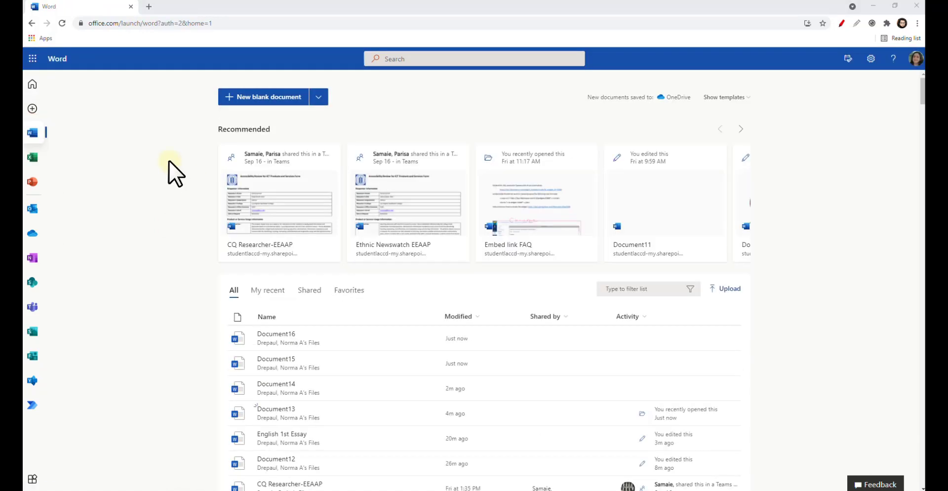
{"action": "left_click", "coordinate": [270, 99]}
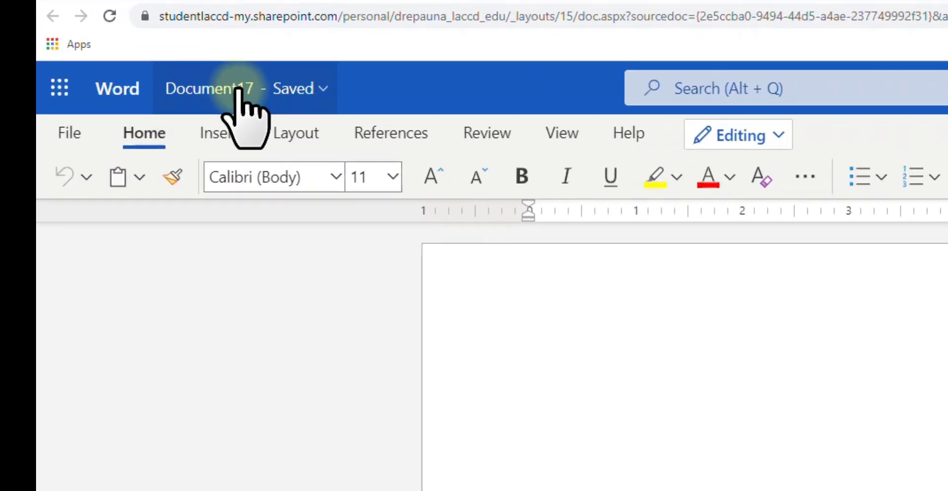
Rename the blank document to 'English 101 First Essay'
{"action": "left_click", "coordinate": [238, 90]}
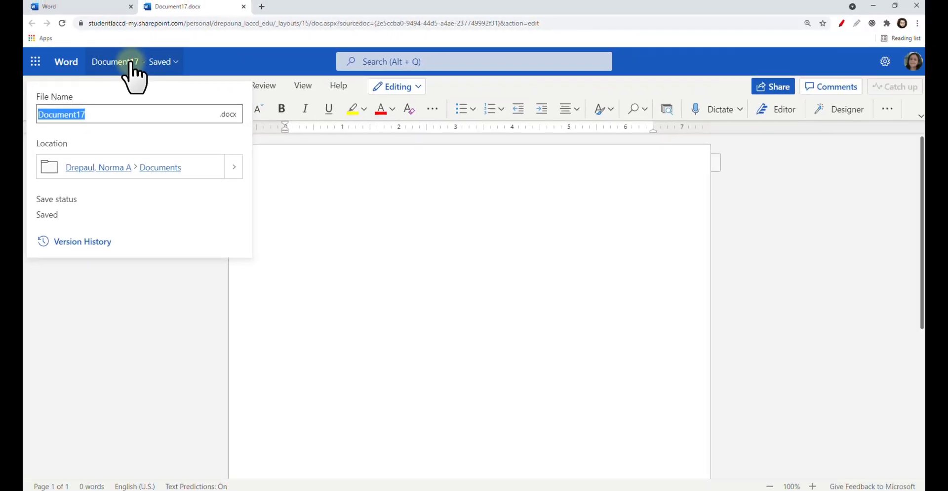
{"action": "type", "text": "English 101 First Essay"}
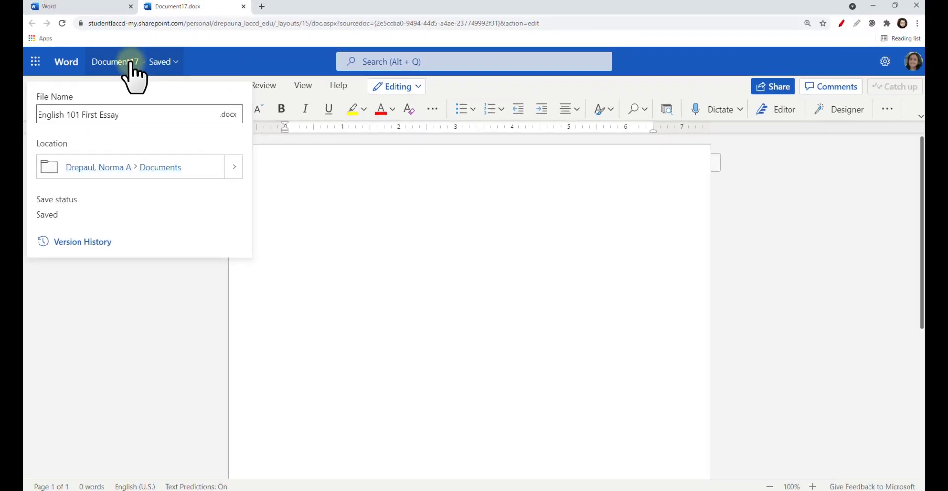
{"action": "key", "text": "Return"}
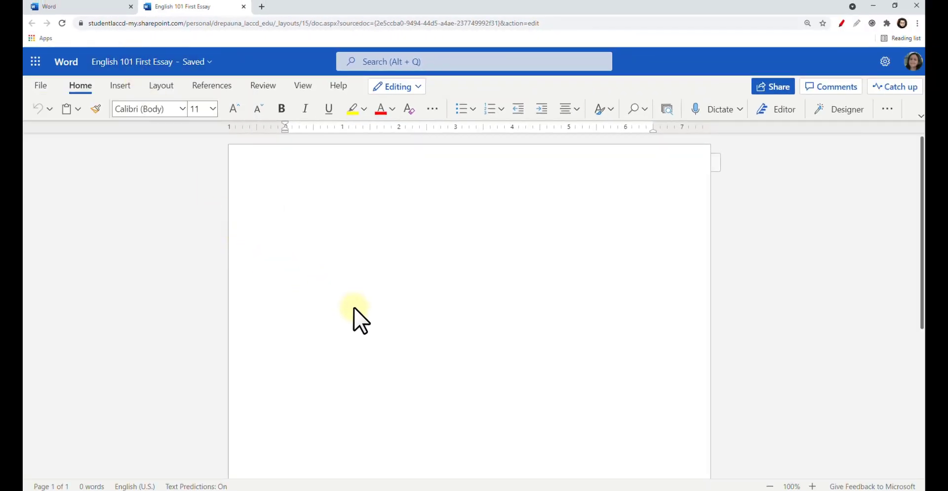
Apply the Normal margin preset, 1 inch on every side, from the Layout tab
{"action": "left_click", "coordinate": [160, 86]}
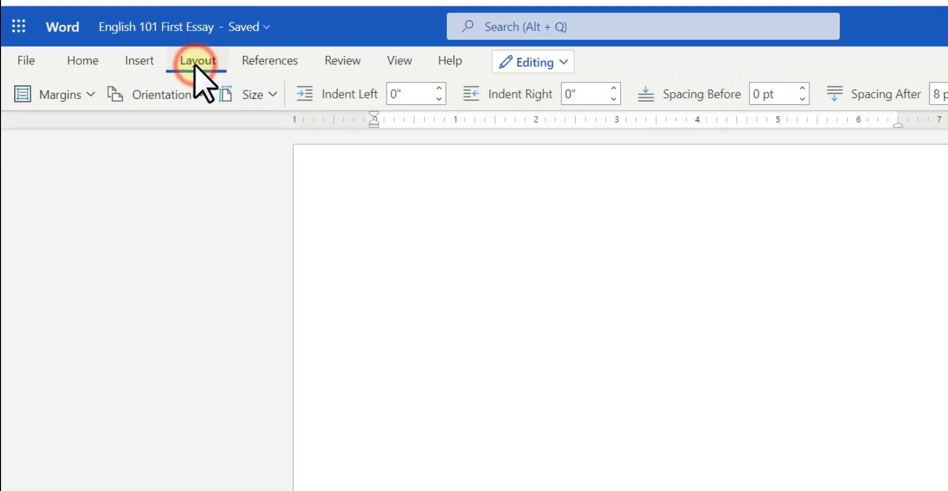
{"action": "left_click", "coordinate": [69, 94]}
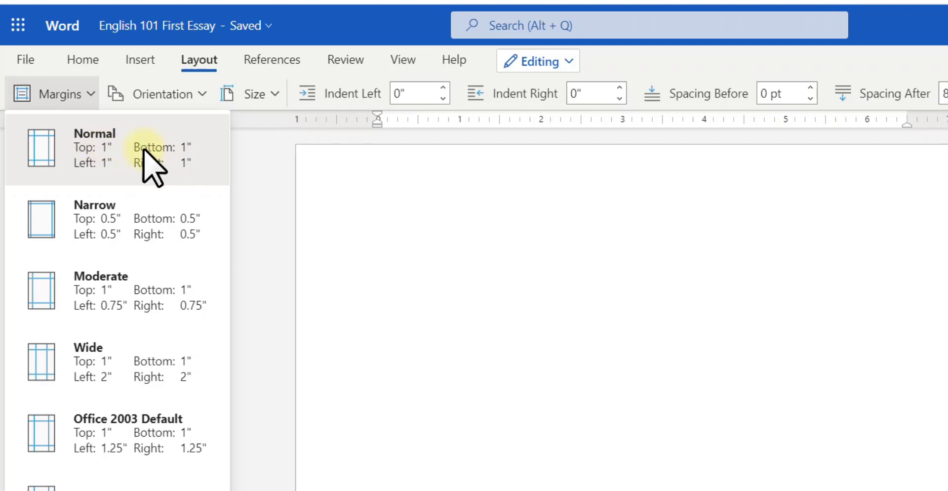
{"action": "left_click", "coordinate": [130, 157]}
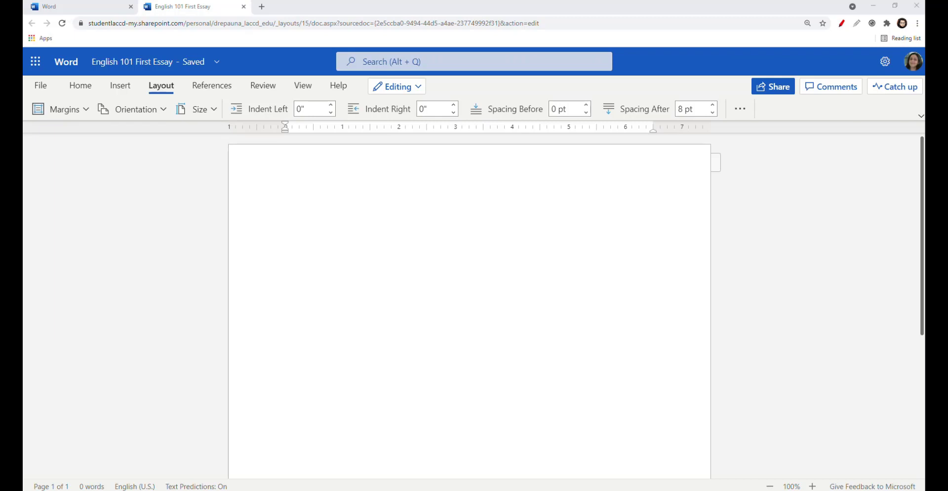
Insert a top-right header page number with the author's surname typed before it
{"action": "left_click", "coordinate": [116, 87]}
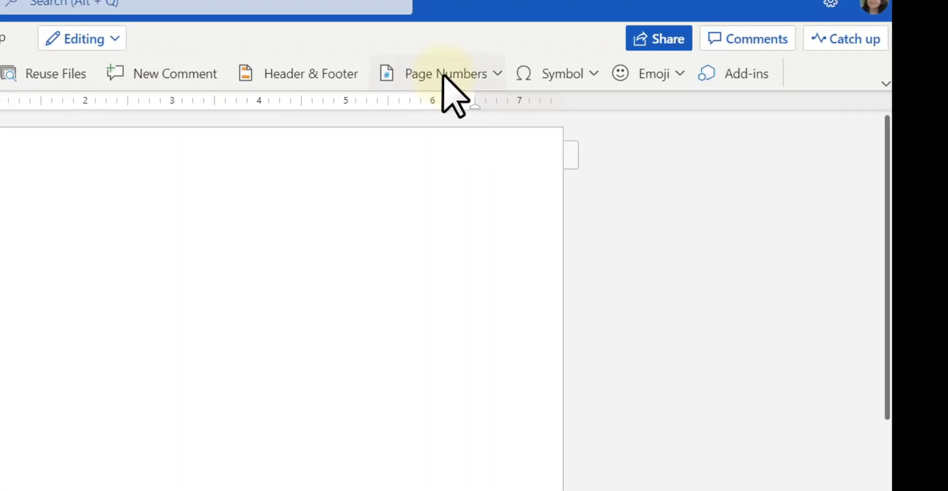
{"action": "left_click", "coordinate": [602, 104]}
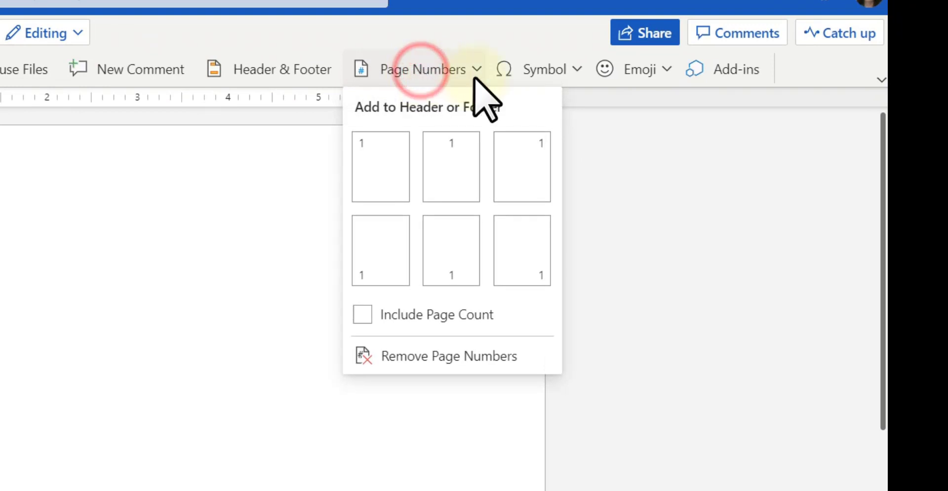
{"action": "left_click", "coordinate": [528, 170]}
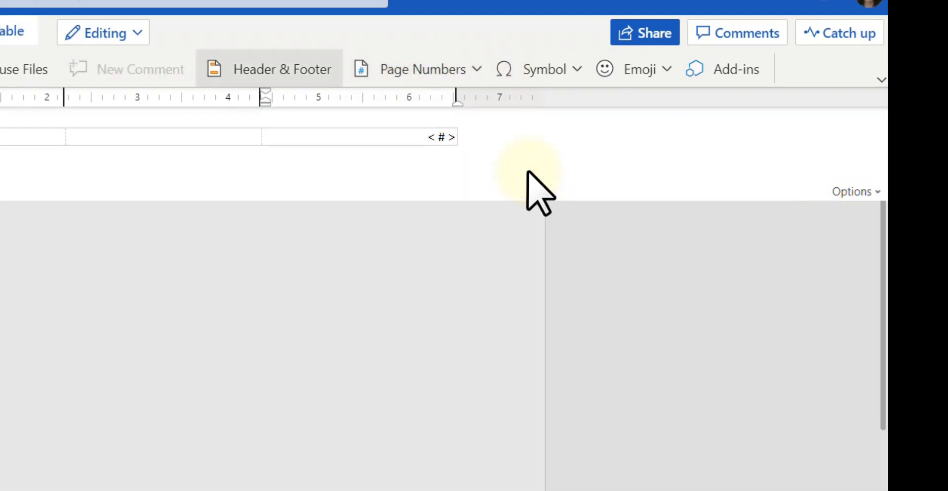
{"action": "type", "text": "Smith"}
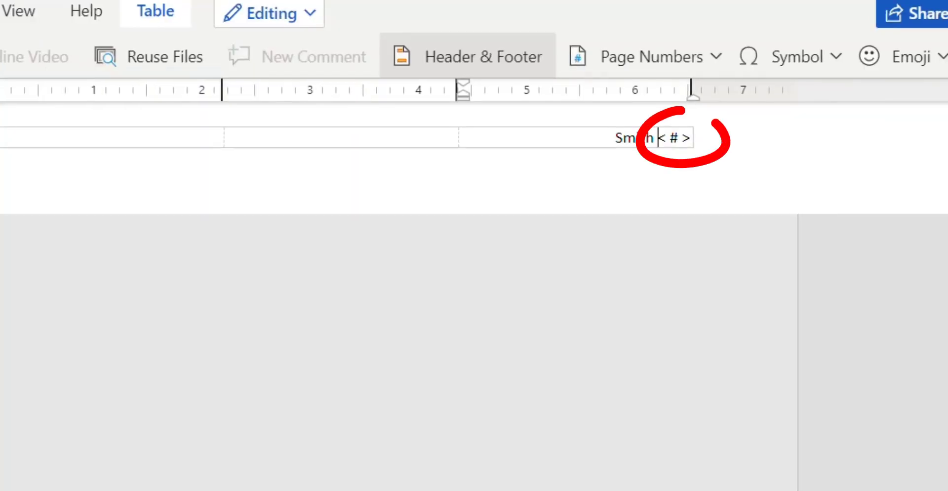
Format the header's surname and page number as Times New Roman 12 pt
{"action": "left_click", "coordinate": [674, 139]}
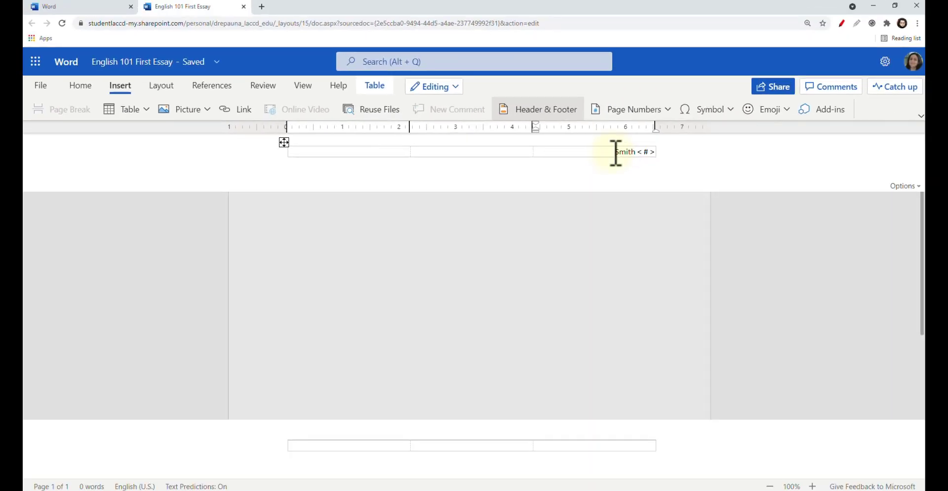
{"action": "left_click_drag", "start_coordinate": [616, 153], "coordinate": [659, 153]}
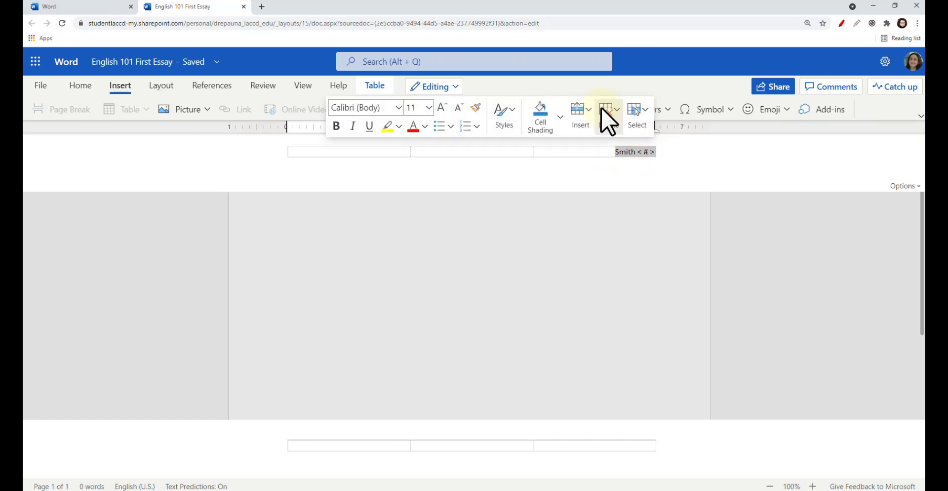
{"action": "left_click", "coordinate": [399, 108]}
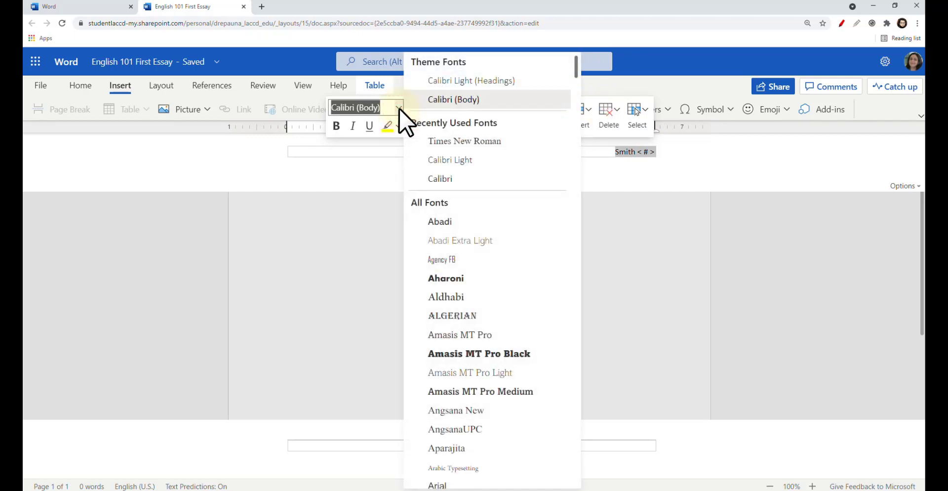
{"action": "left_click", "coordinate": [451, 141]}
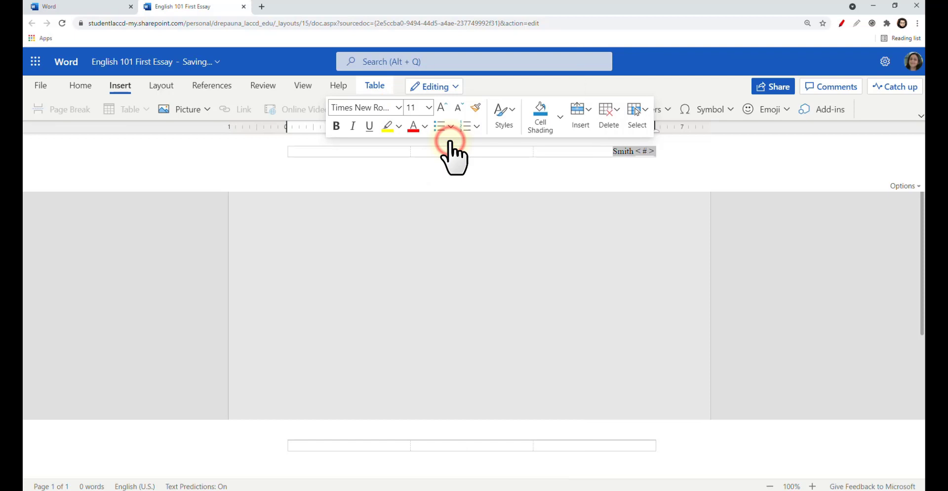
{"action": "left_click", "coordinate": [428, 108]}
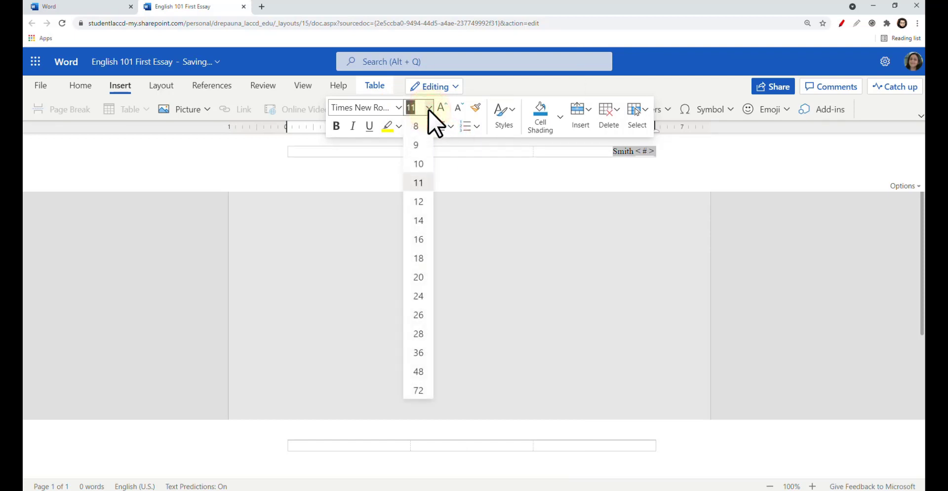
{"action": "left_click", "coordinate": [420, 201]}
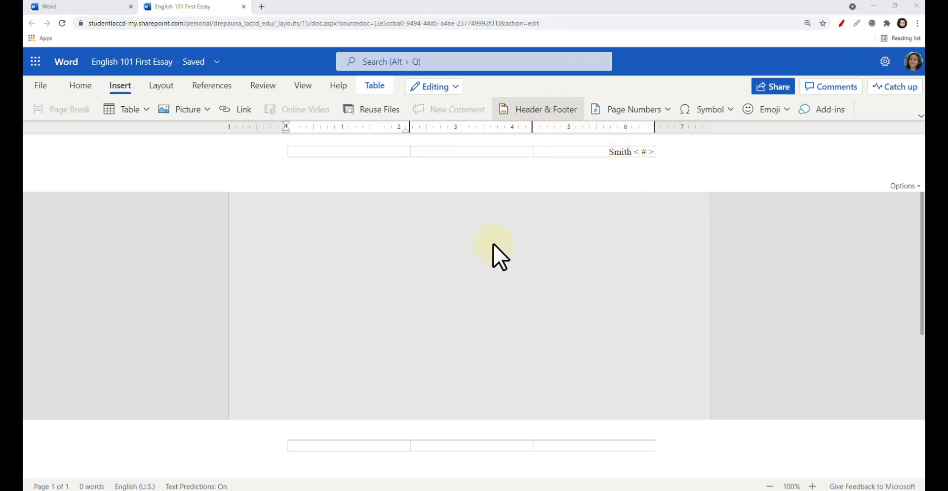
Back on the page, set the body text to Times New Roman 12 pt
{"action": "left_click", "coordinate": [443, 239]}
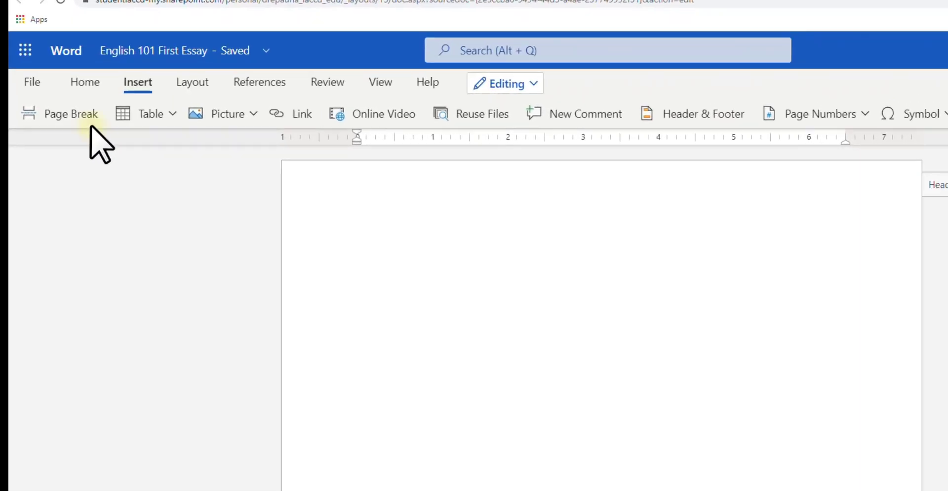
{"action": "left_click", "coordinate": [80, 85]}
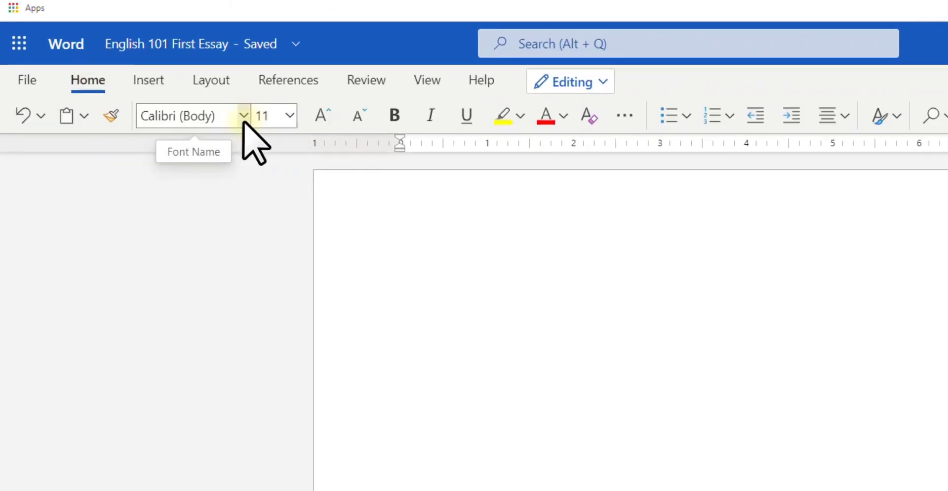
{"action": "left_click", "coordinate": [243, 116]}
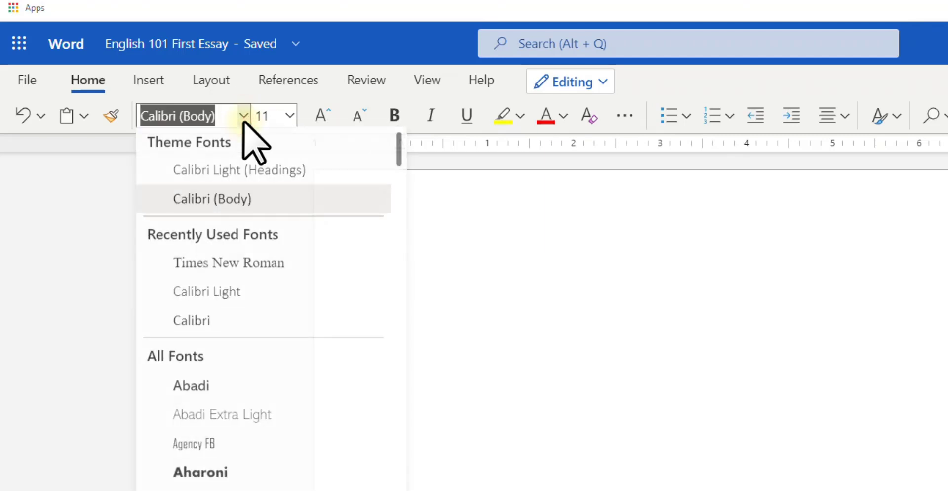
{"action": "left_click", "coordinate": [243, 266]}
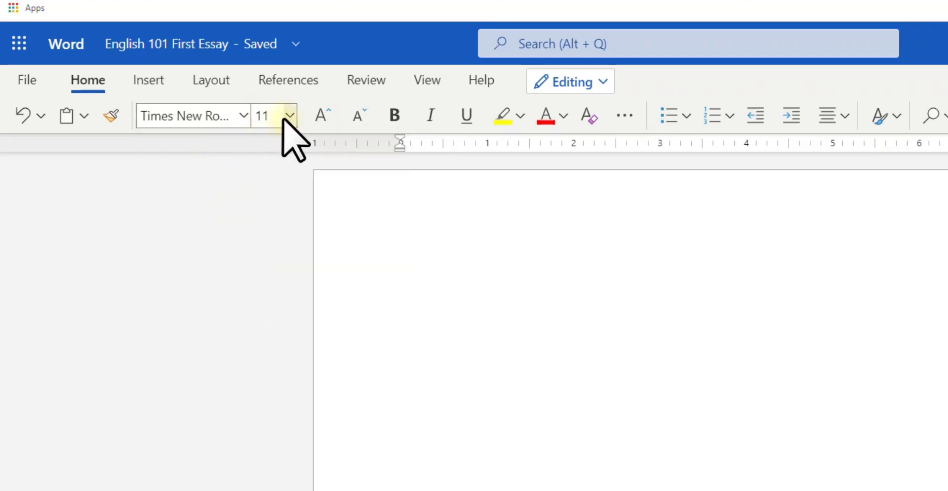
{"action": "left_click", "coordinate": [290, 116]}
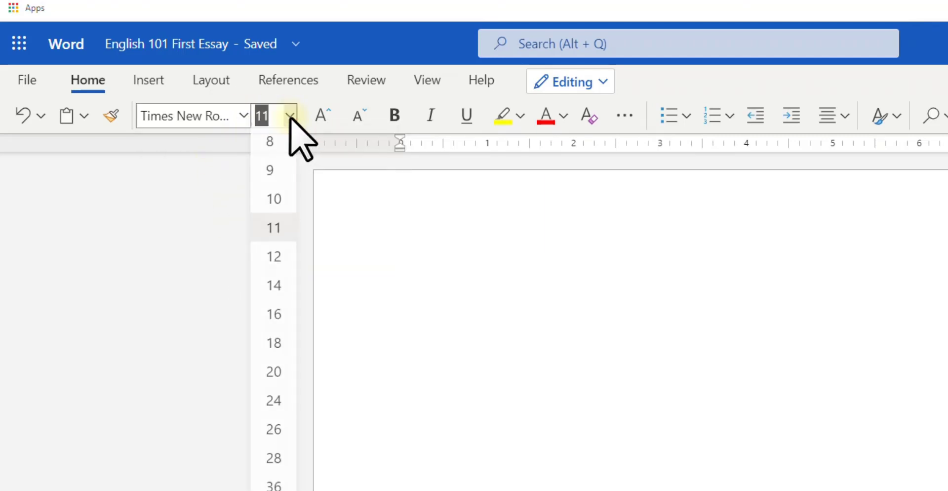
{"action": "left_click", "coordinate": [272, 258]}
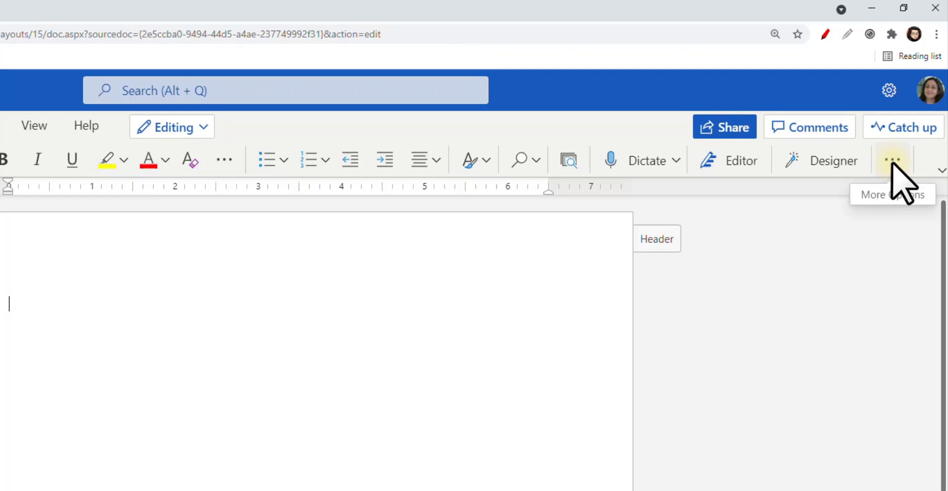
In Paragraph Options, set spacing After to 0 pt and line spacing to Double
{"action": "left_click", "coordinate": [892, 162]}
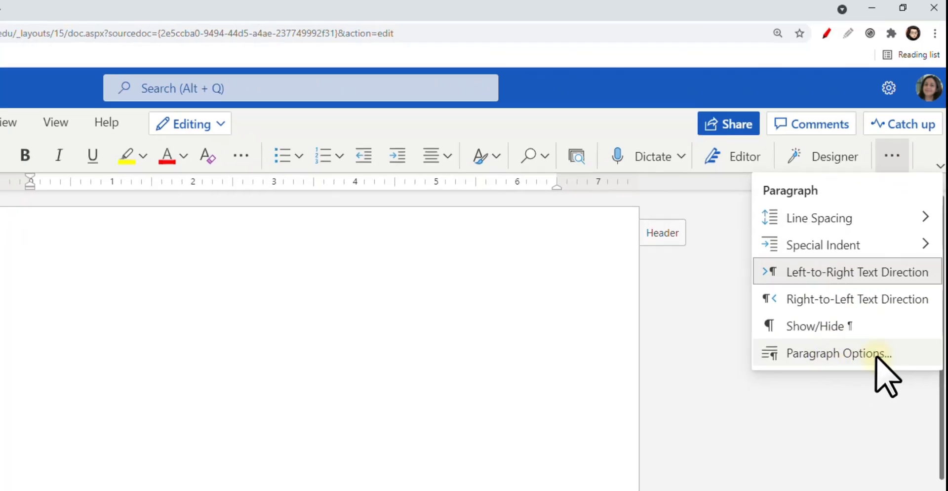
{"action": "left_click", "coordinate": [876, 355]}
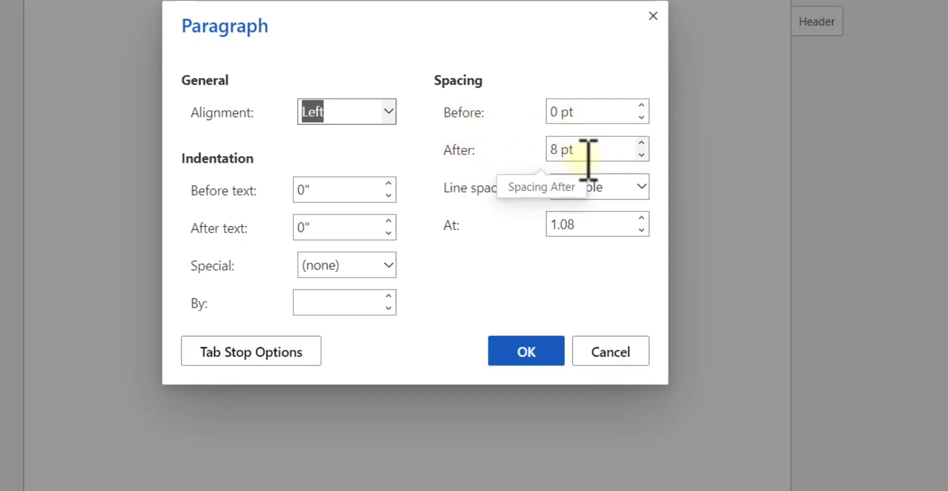
{"action": "left_click", "coordinate": [642, 155]}
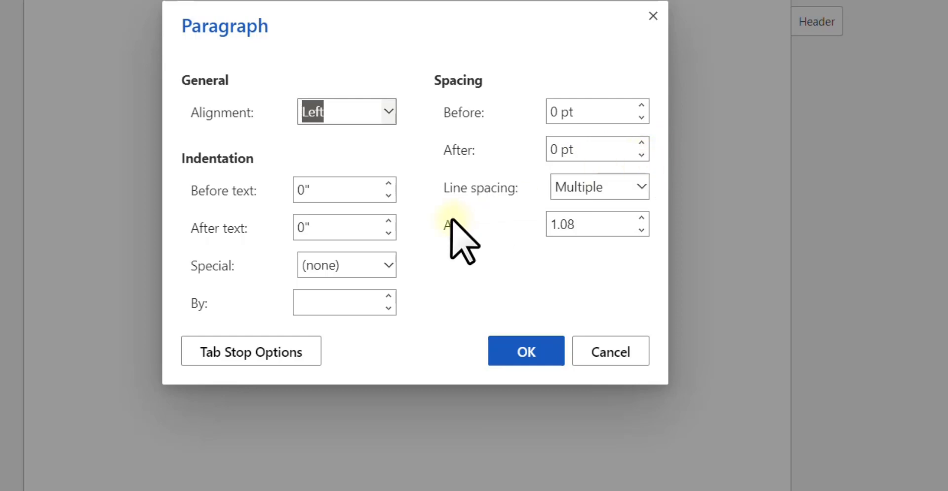
{"action": "left_click", "coordinate": [640, 190]}
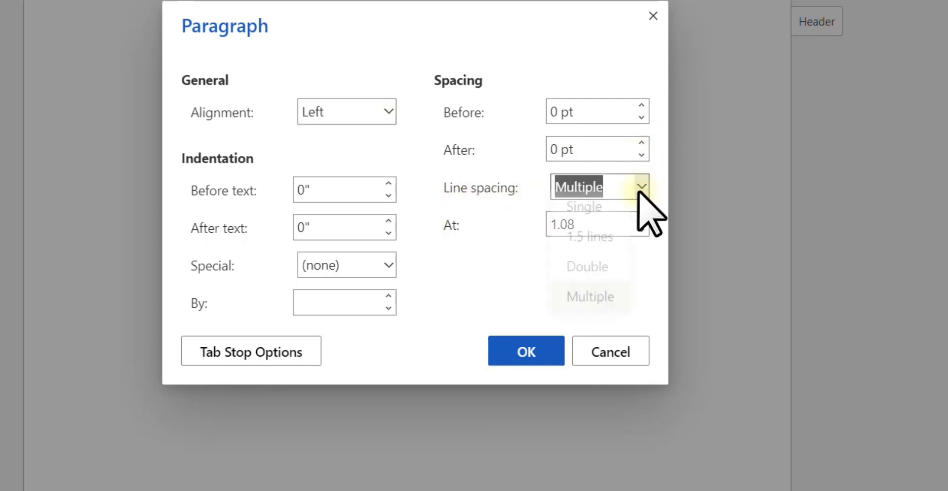
{"action": "left_click", "coordinate": [605, 271]}
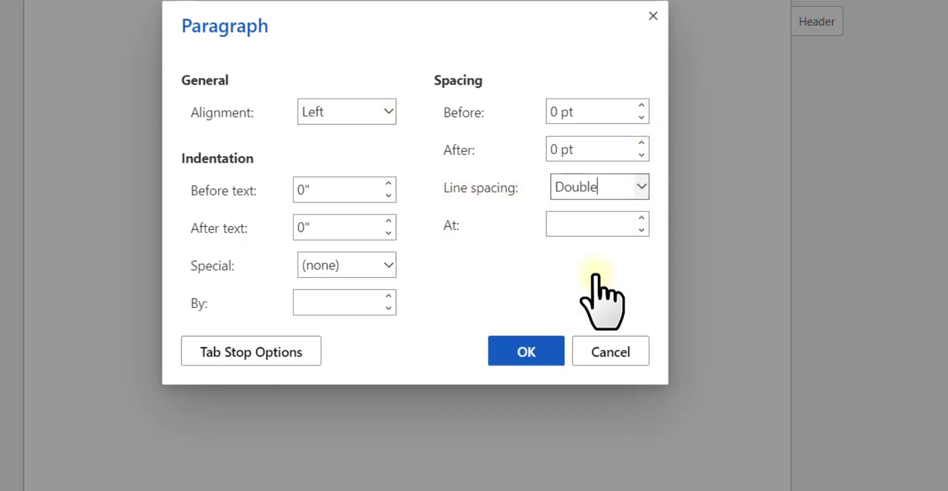
{"action": "left_click", "coordinate": [532, 348]}
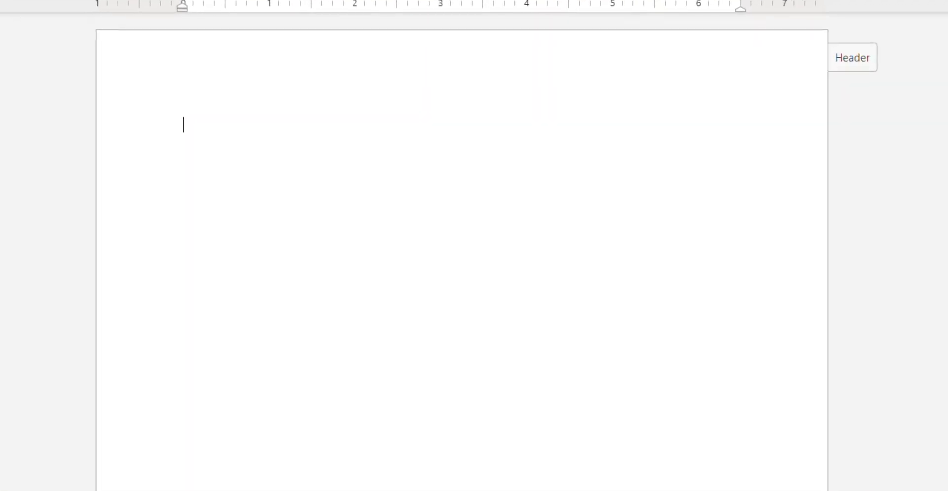
Type the heading lines: student's name, instructor's name, English 101.12121, and 8 October 2021
{"action": "key", "text": "Return"}
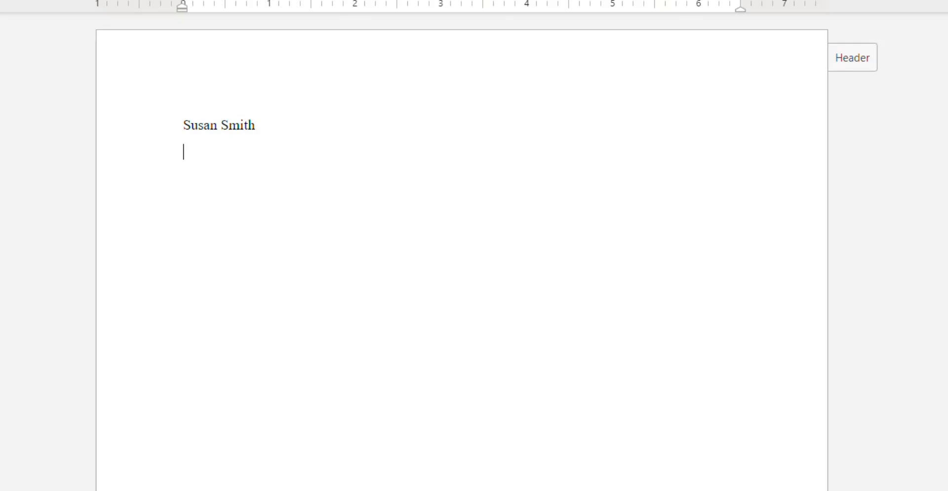
{"action": "type", "text": "Professor Clark"}
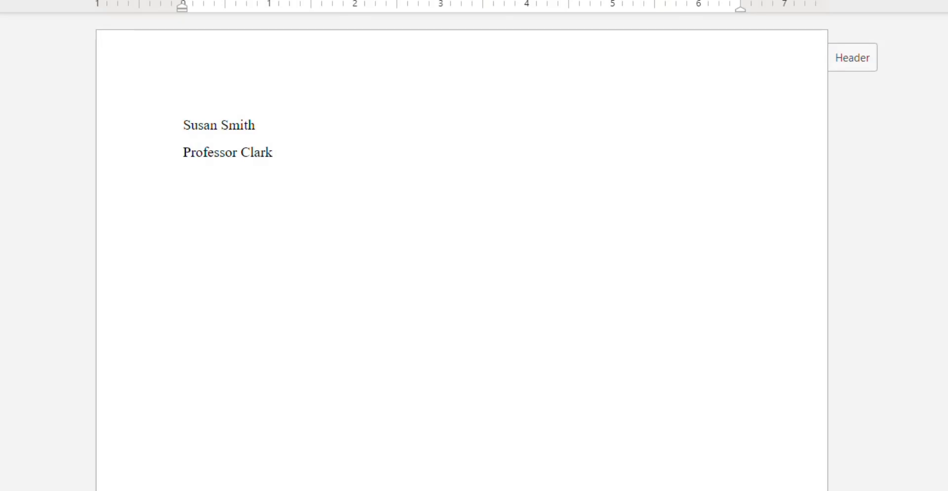
{"action": "key", "text": "Return"}
{"action": "type", "text": "English 101.12121"}
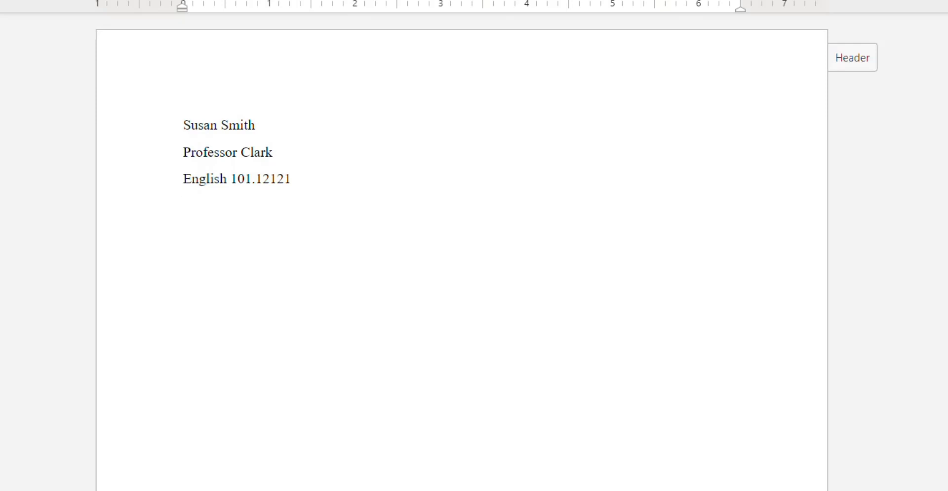
{"action": "key", "text": "Return"}
{"action": "type", "text": "8 October 202"}
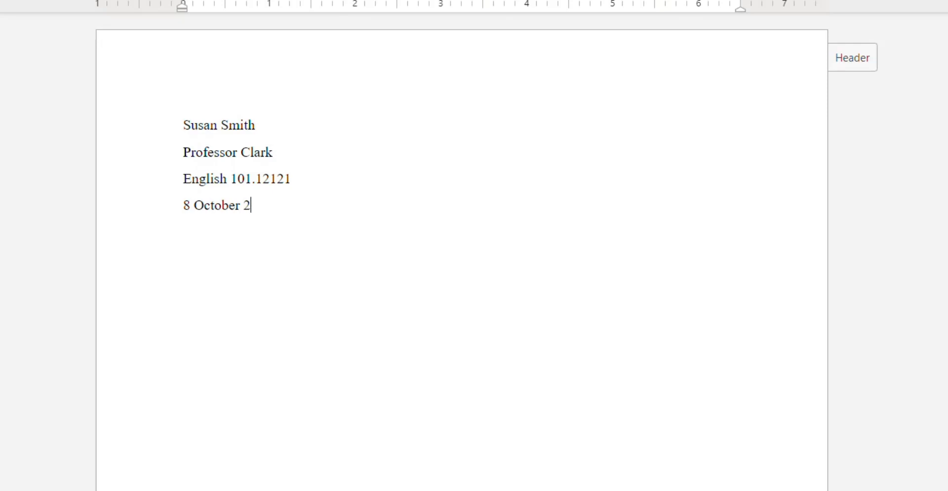
{"action": "type", "text": "1"}
{"action": "key", "text": "Return"}
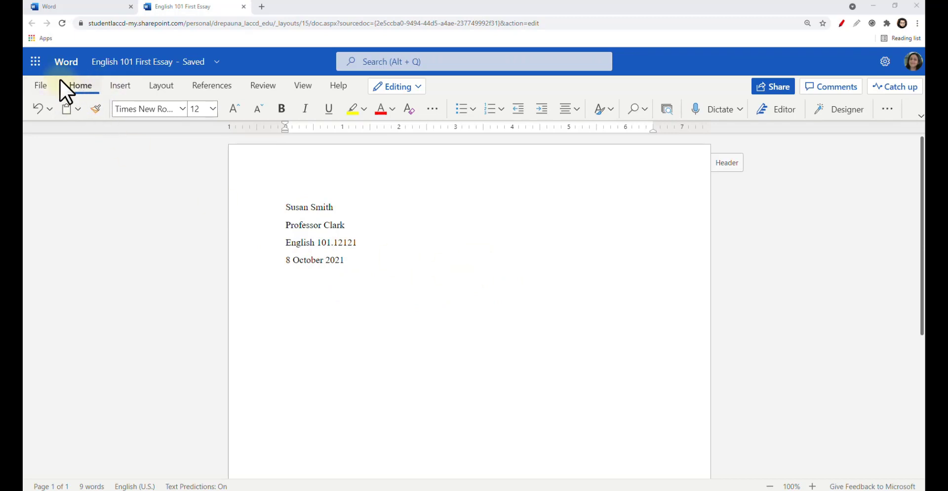
Center the line below the date and type the title 'Social Media and Violence'
{"action": "left_click", "coordinate": [577, 110]}
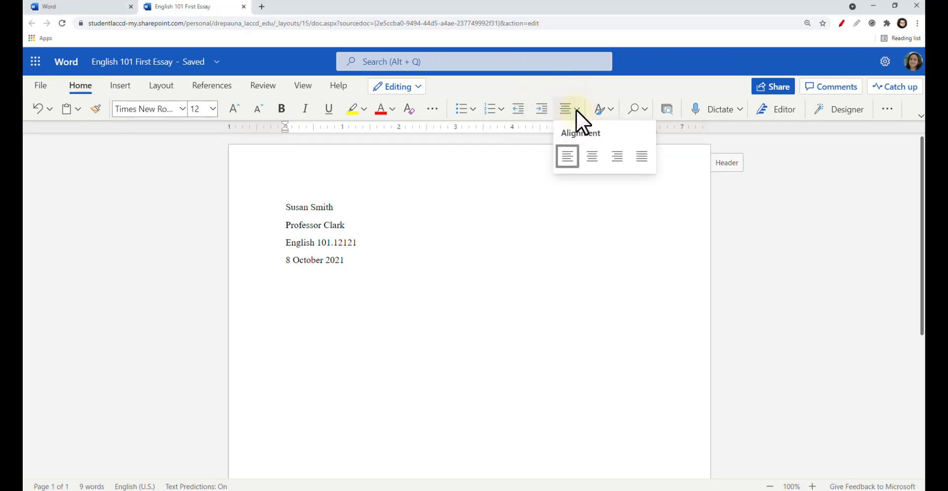
{"action": "left_click", "coordinate": [592, 157]}
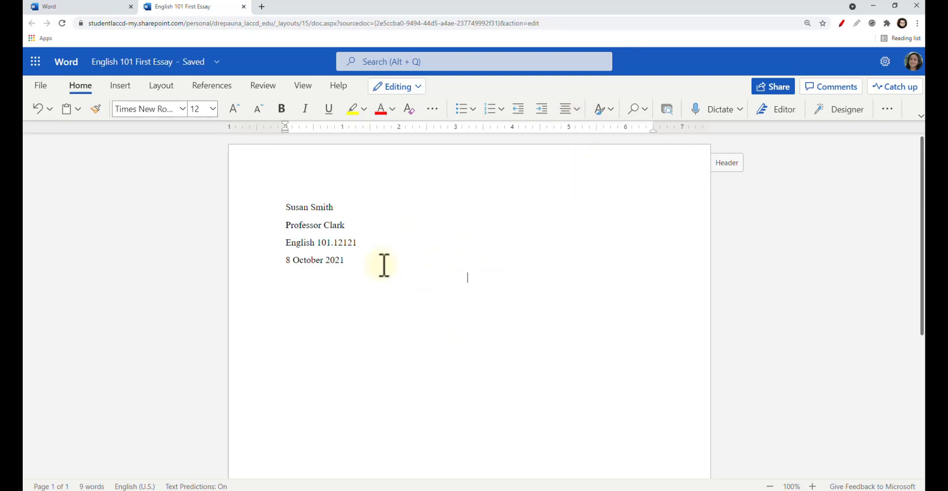
{"action": "left_click", "coordinate": [484, 275]}
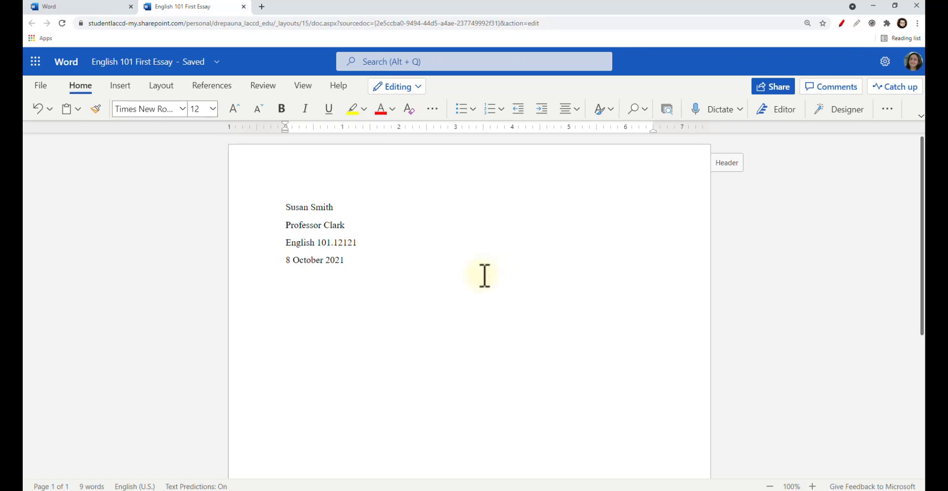
{"action": "type", "text": "Social Media and Violence"}
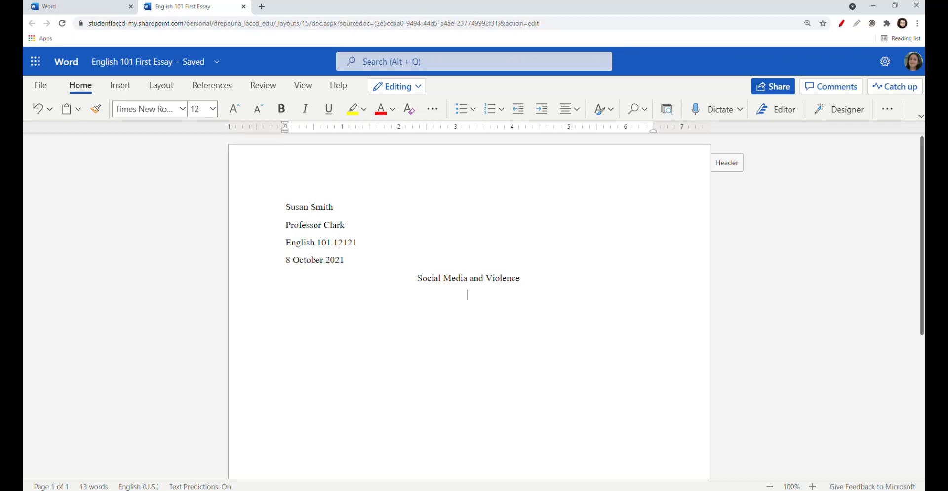
{"action": "left_click", "coordinate": [635, 308]}
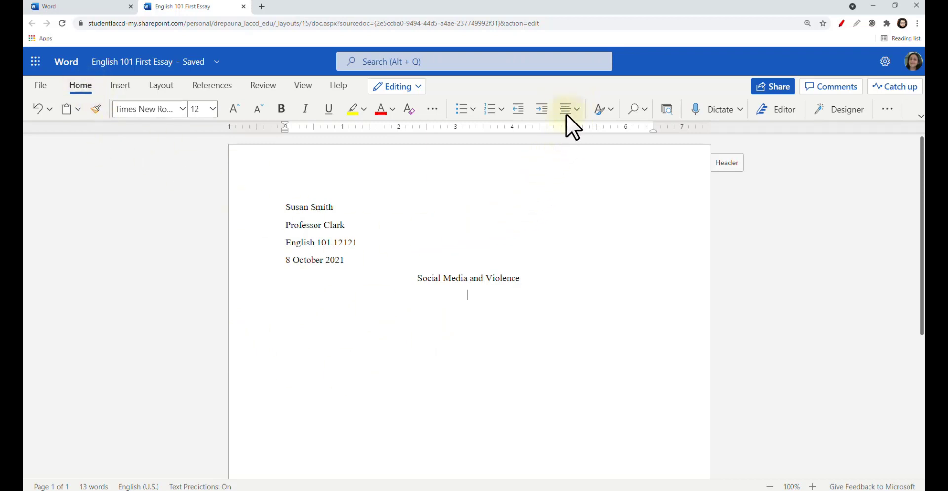
Left-align, indent the first line, and enter the essay body, filling four pages (882 words)
{"action": "left_click", "coordinate": [577, 109]}
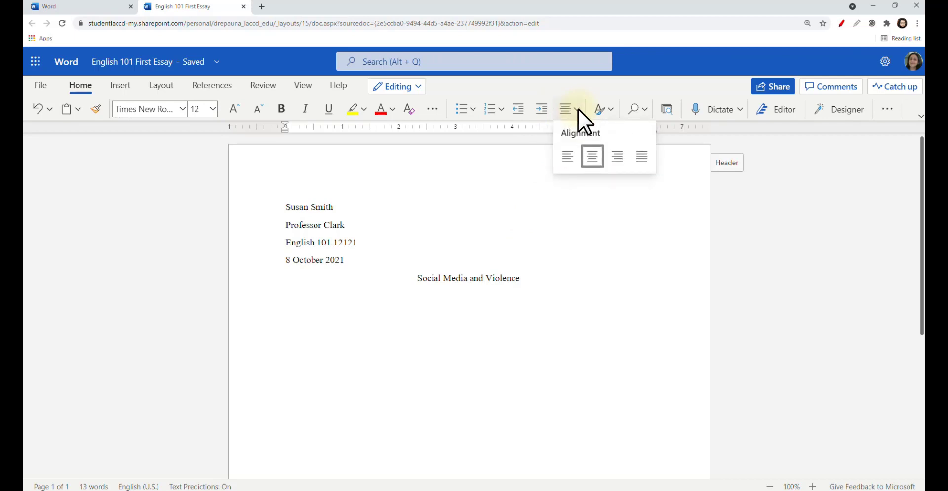
{"action": "left_click", "coordinate": [566, 157]}
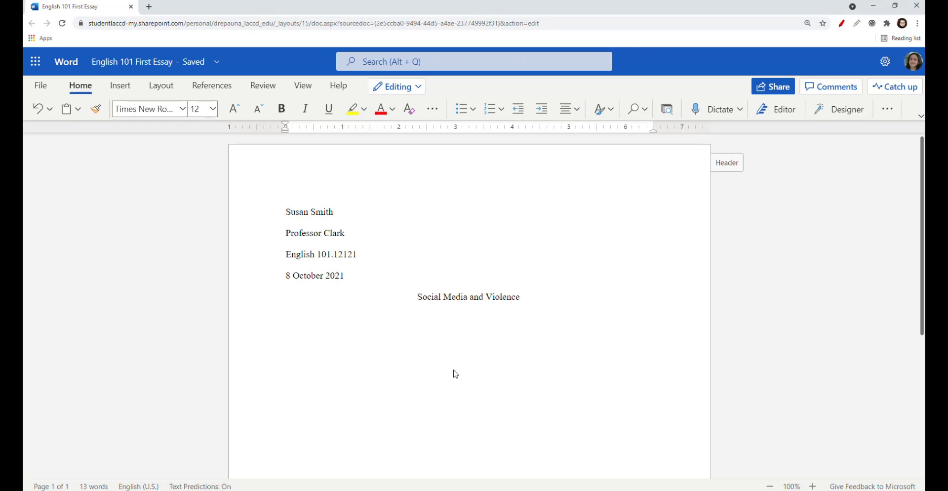
{"action": "key", "text": "Tab"}
{"action": "type", "text": "Our modern society is constantly exposed to violence in movie theaters, music, video games, television"}
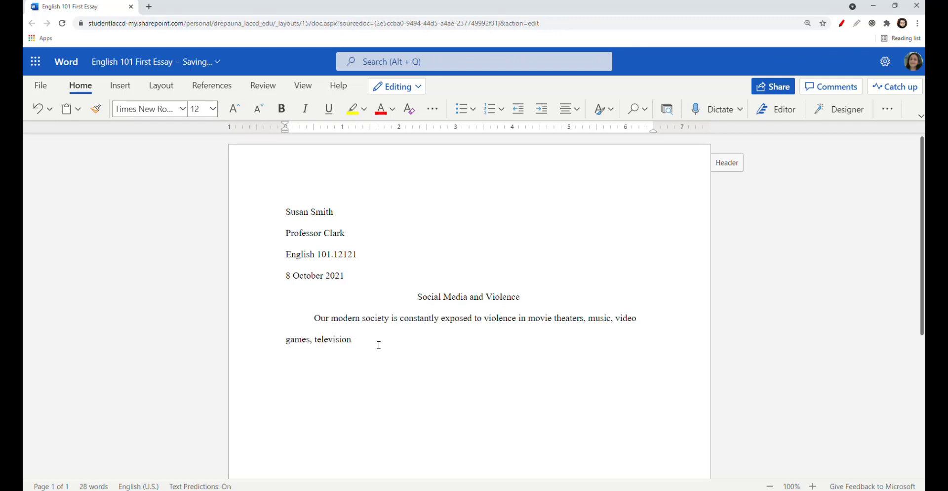
{"action": "key", "text": "ctrl+v"}
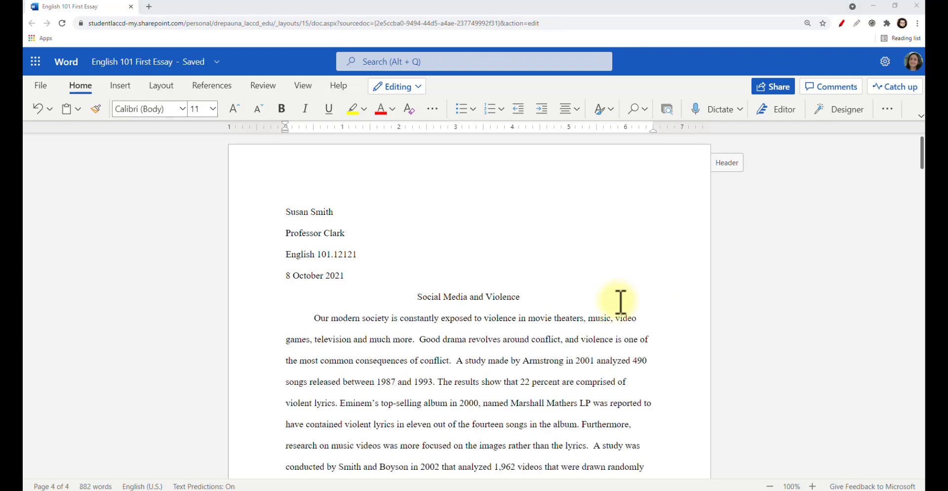
{"action": "scroll", "coordinate": [620, 303], "scroll_direction": "down", "scroll_amount": 15}
{"action": "scroll", "coordinate": [620, 303], "scroll_direction": "down", "scroll_amount": 20}
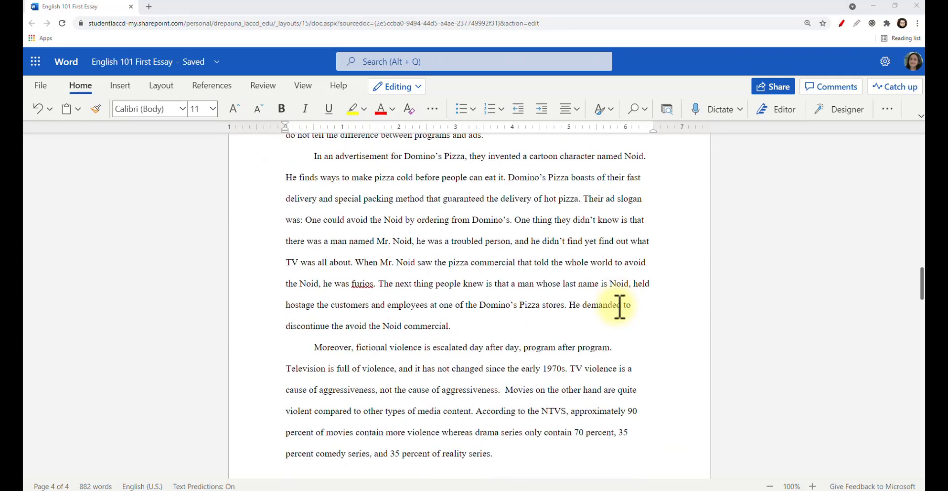
{"action": "scroll", "coordinate": [578, 296], "scroll_direction": "up", "scroll_amount": 5}
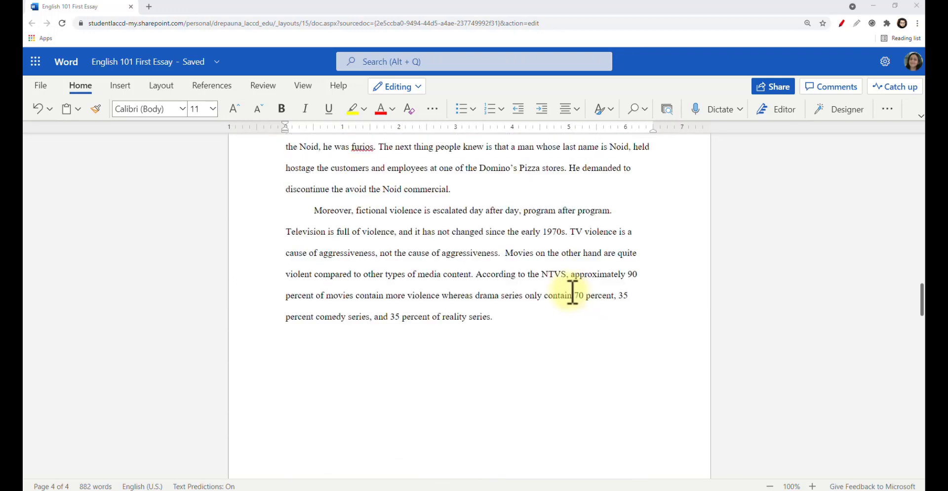
{"action": "left_click", "coordinate": [516, 321]}
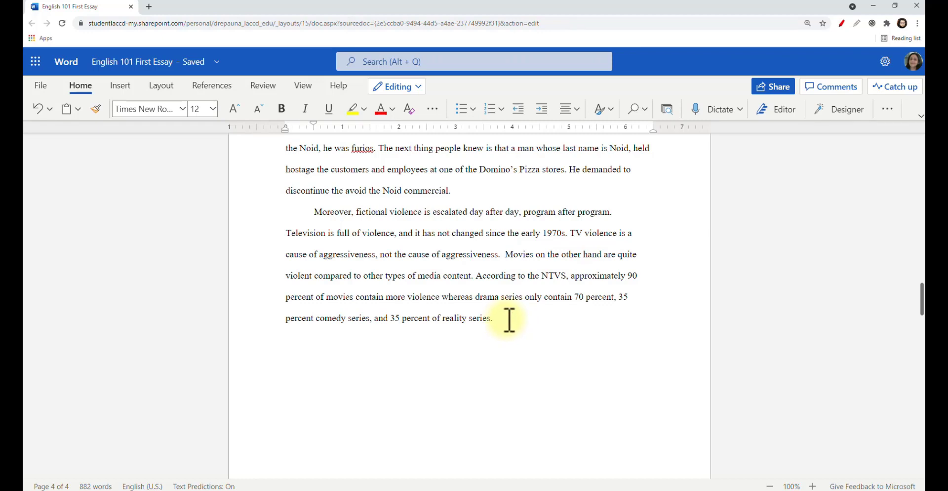
{"action": "scroll", "coordinate": [510, 319], "scroll_direction": "down", "scroll_amount": 3}
{"action": "scroll", "coordinate": [510, 319], "scroll_direction": "up", "scroll_amount": 4}
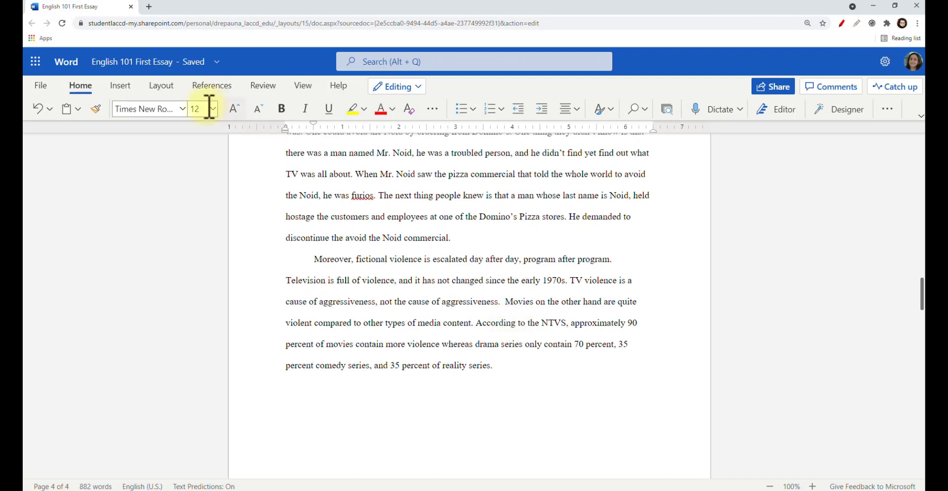
{"action": "left_click", "coordinate": [120, 86]}
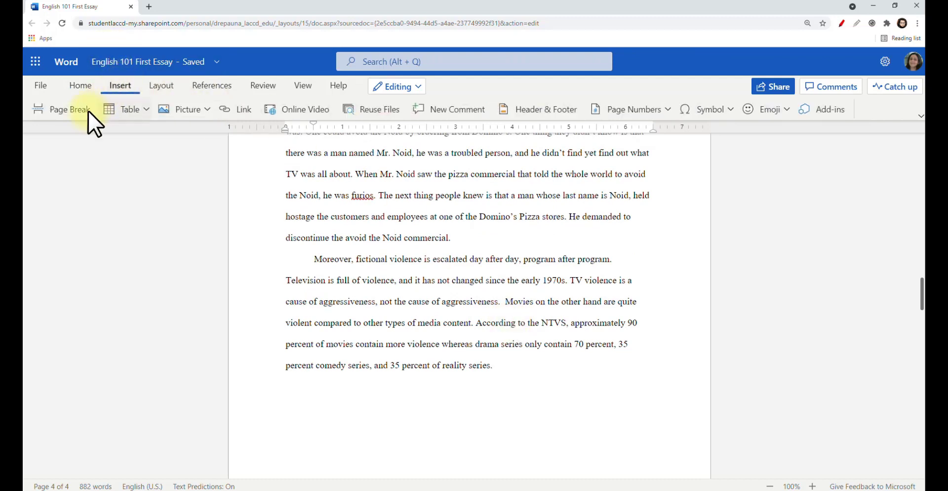
{"action": "left_click", "coordinate": [57, 109]}
{"action": "scroll", "coordinate": [316, 290], "scroll_direction": "down", "scroll_amount": 2}
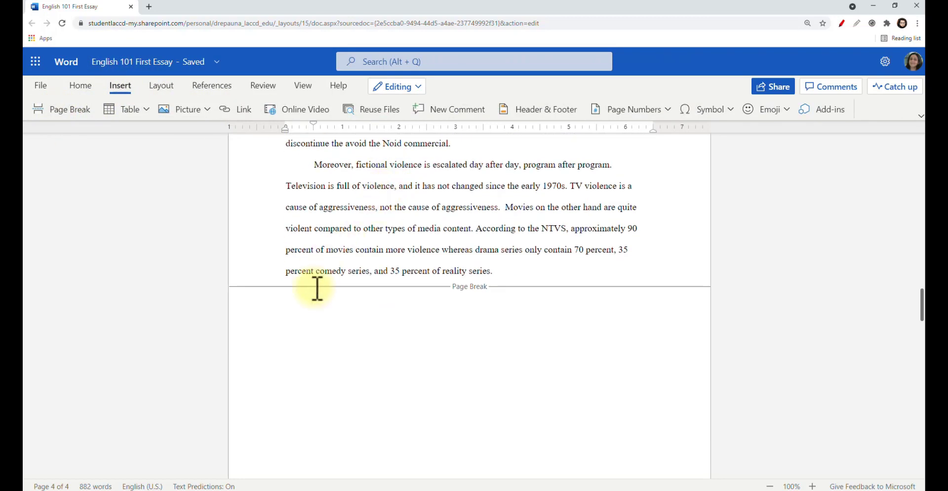
{"action": "left_click", "coordinate": [323, 320]}
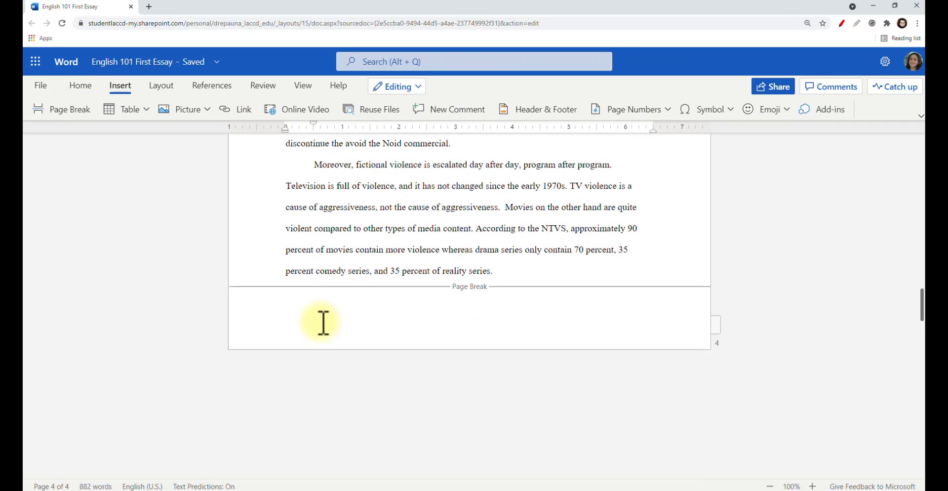
{"action": "key", "text": "BackSpace"}
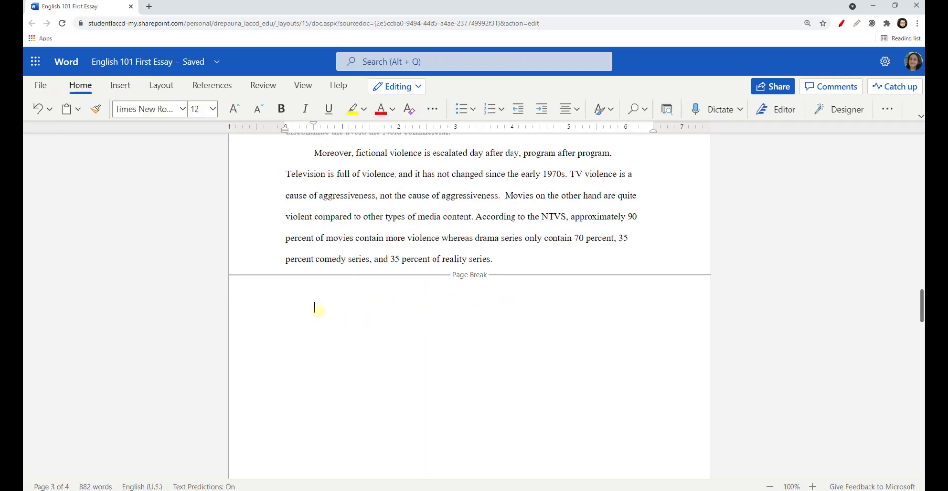
{"action": "left_click_drag", "start_coordinate": [286, 305], "coordinate": [314, 305]}
Center and type the 'Works Cited' heading, then left-align the line beneath it
{"action": "left_click", "coordinate": [575, 109]}
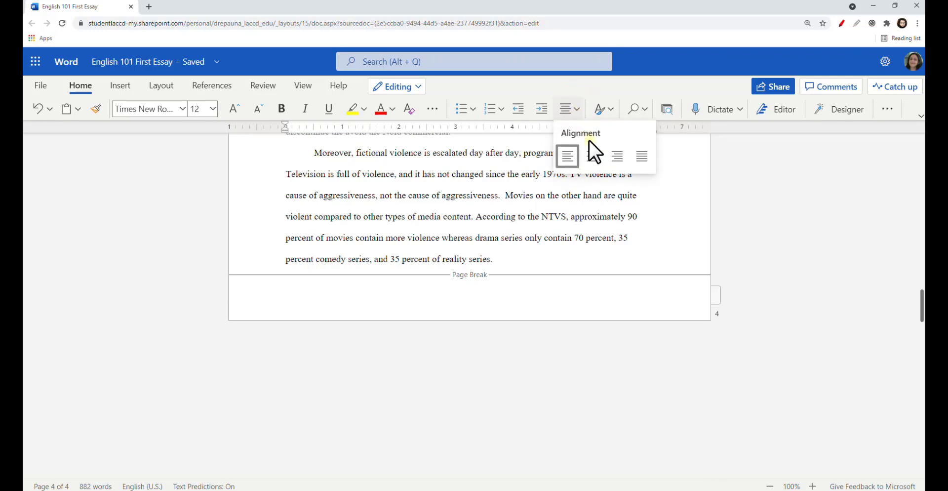
{"action": "left_click", "coordinate": [594, 158]}
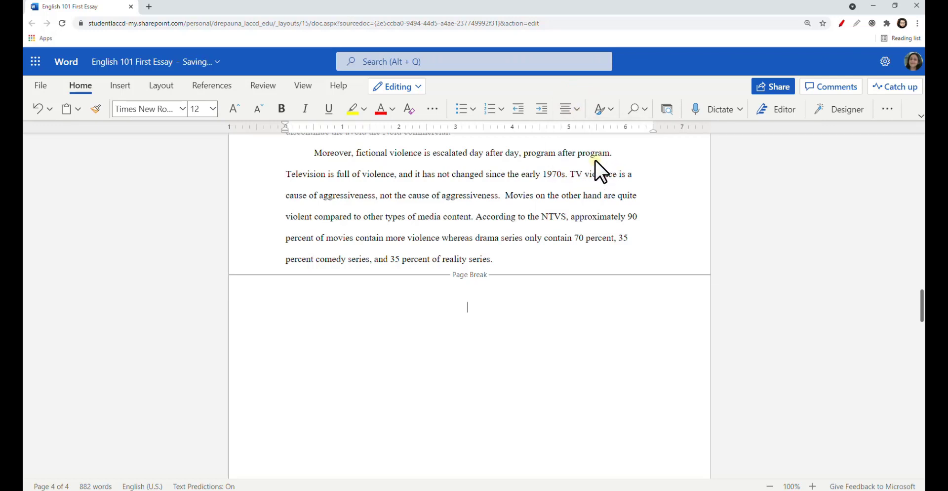
{"action": "type", "text": "Works Cited"}
{"action": "left_click", "coordinate": [576, 108]}
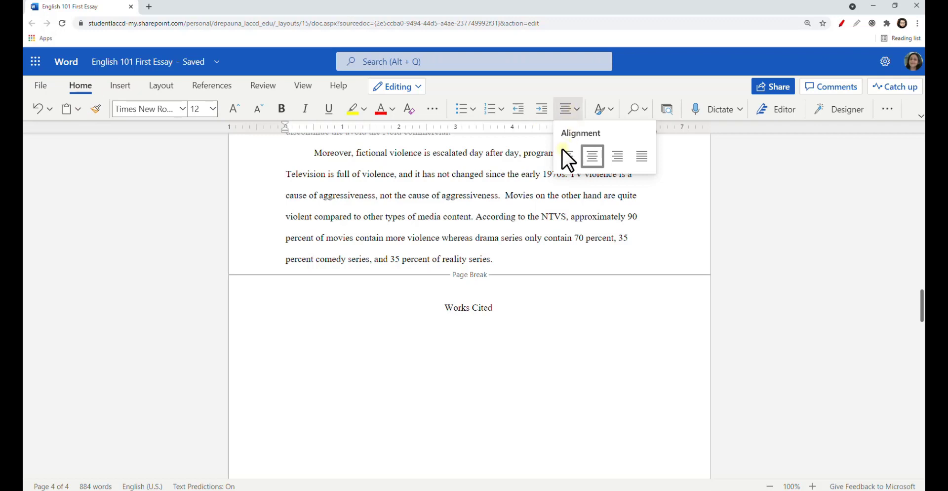
{"action": "left_click", "coordinate": [567, 160]}
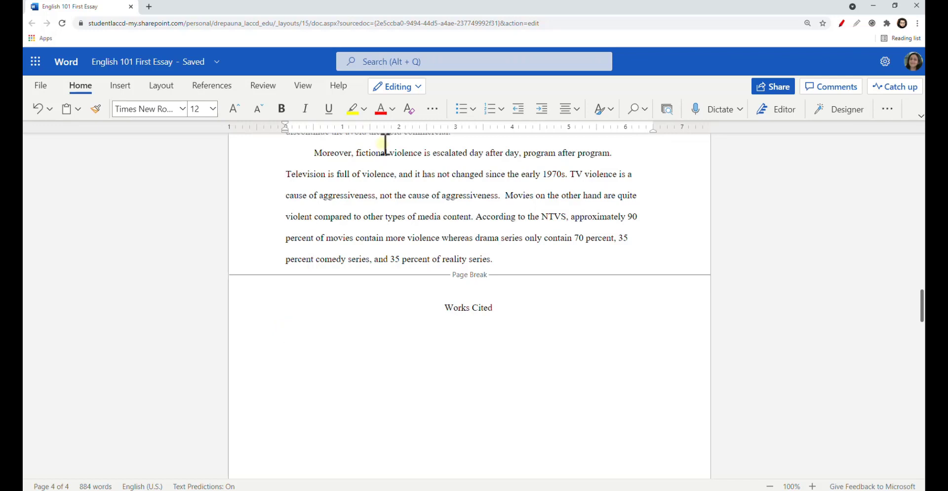
Give the Works Cited entries a 0.5" hanging indent in Paragraph Options
{"action": "left_click", "coordinate": [885, 110]}
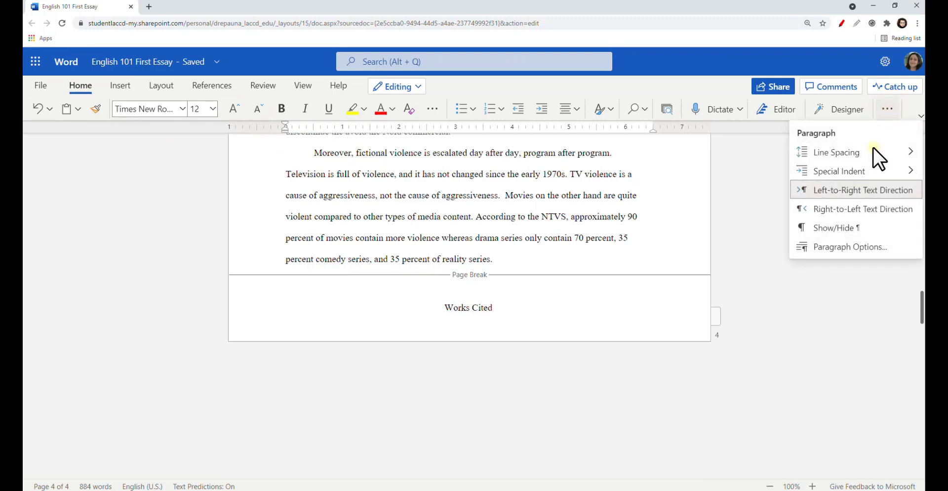
{"action": "left_click", "coordinate": [855, 245]}
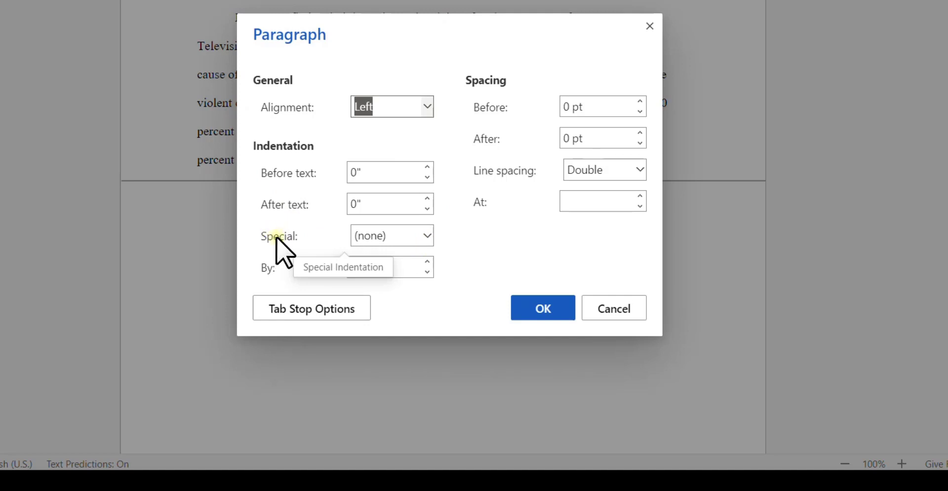
{"action": "left_click", "coordinate": [428, 236]}
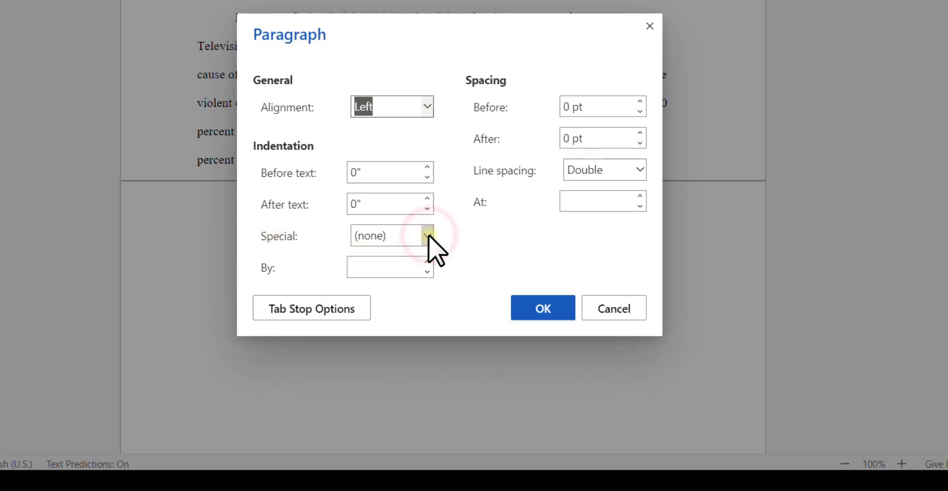
{"action": "left_click", "coordinate": [388, 311]}
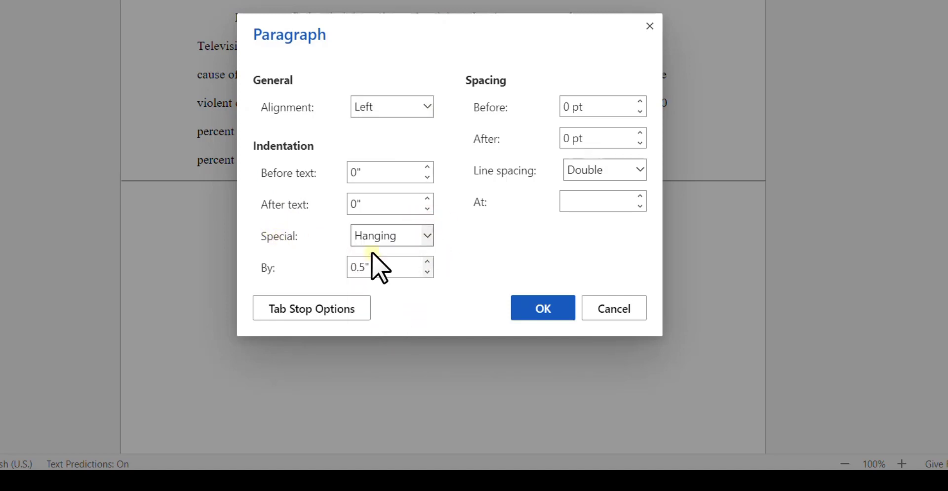
{"action": "left_click", "coordinate": [542, 310]}
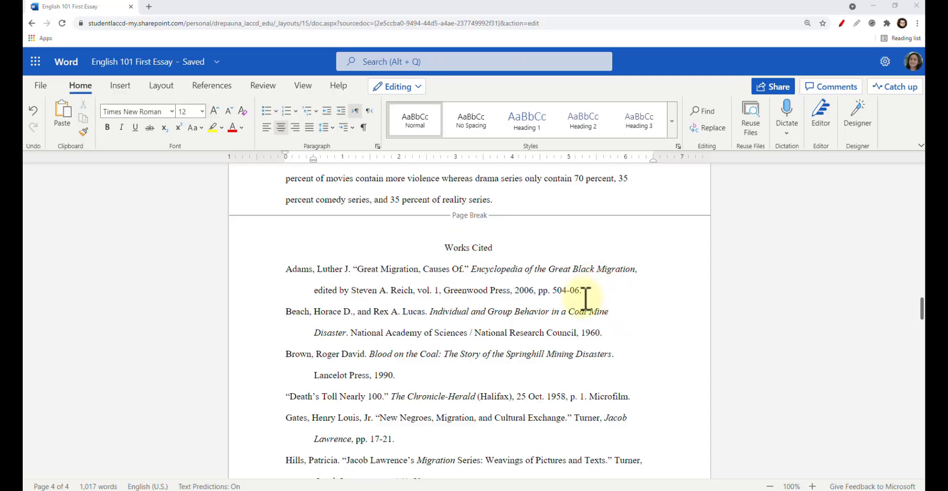
{"action": "scroll", "coordinate": [586, 302], "scroll_direction": "down", "scroll_amount": 3}
{"action": "scroll", "coordinate": [590, 309], "scroll_direction": "up", "scroll_amount": 2}
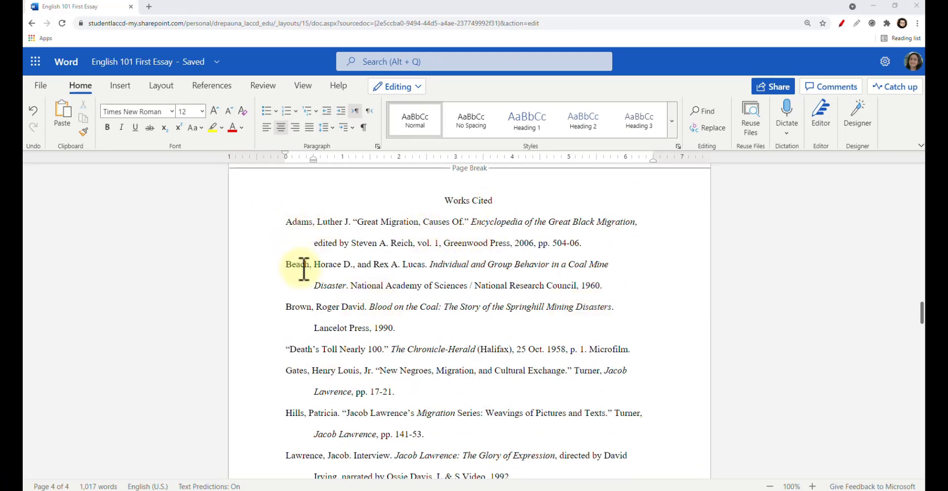
{"action": "scroll", "coordinate": [307, 278], "scroll_direction": "down", "scroll_amount": 1}
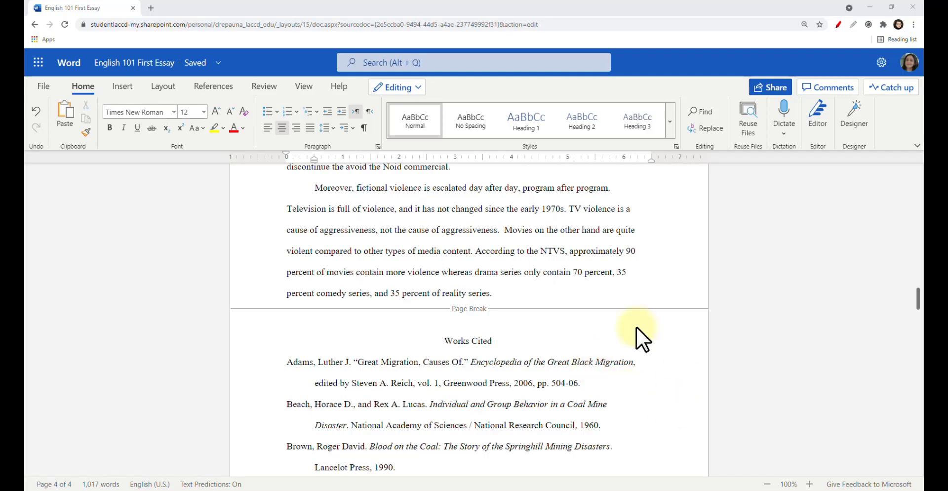
Load the lasc.edu home page in a new browser tab
{"action": "left_click", "coordinate": [153, 8]}
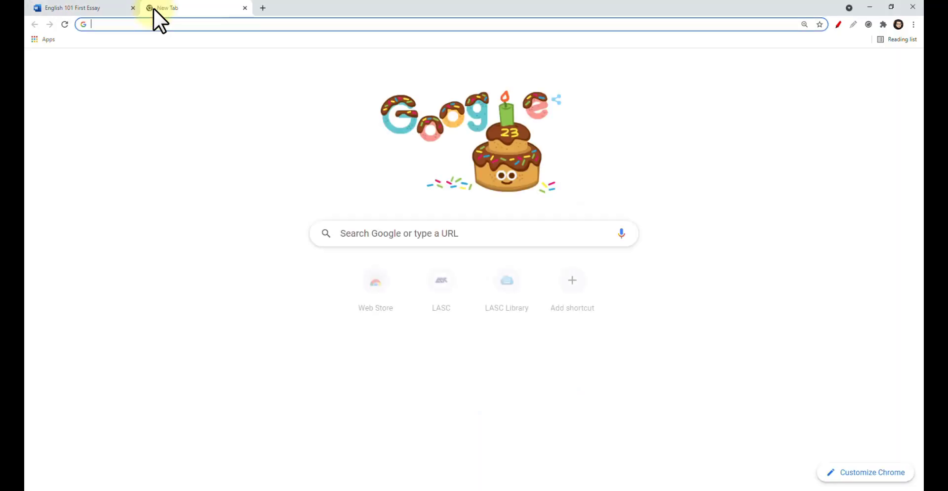
{"action": "type", "text": "lasc.edu"}
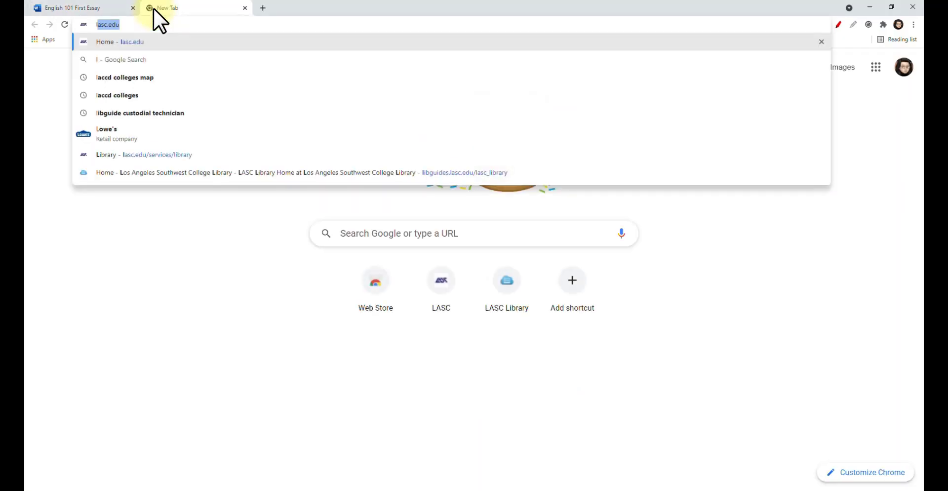
{"action": "key", "text": "Return"}
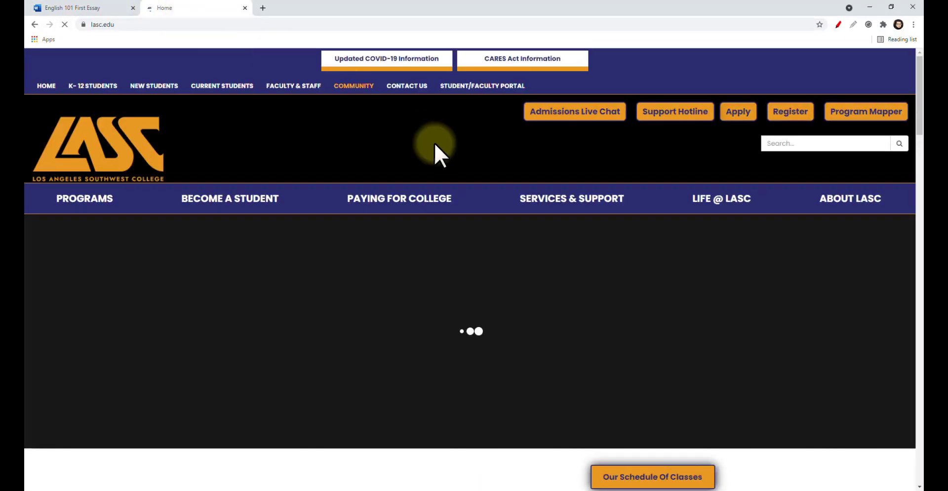
Go from the college site's Library icon to the LASC Library home page
{"action": "scroll", "coordinate": [440, 156], "scroll_direction": "down", "scroll_amount": 10}
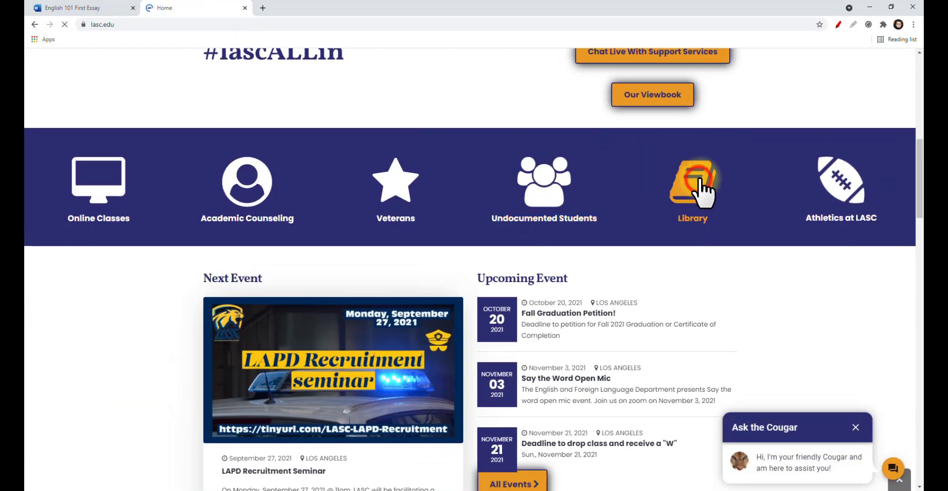
{"action": "left_click", "coordinate": [700, 180]}
{"action": "scroll", "coordinate": [709, 231], "scroll_direction": "down", "scroll_amount": 5}
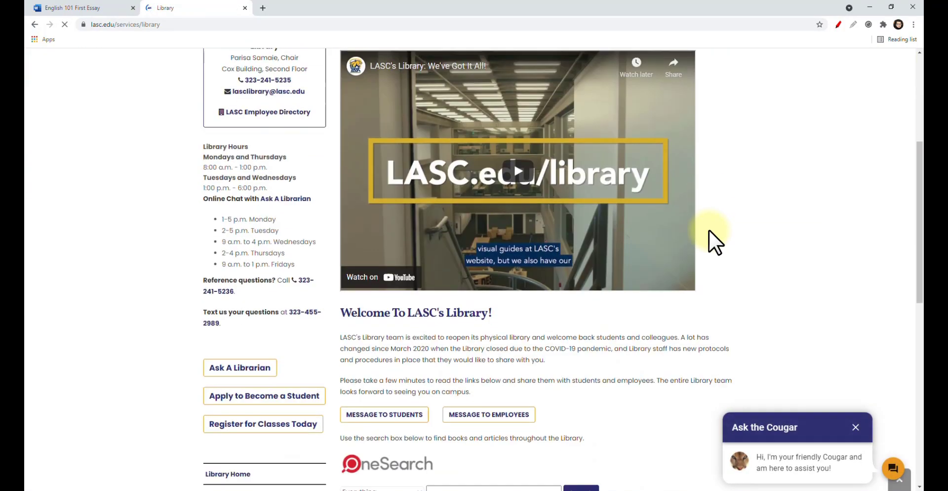
{"action": "scroll", "coordinate": [711, 234], "scroll_direction": "down", "scroll_amount": 6}
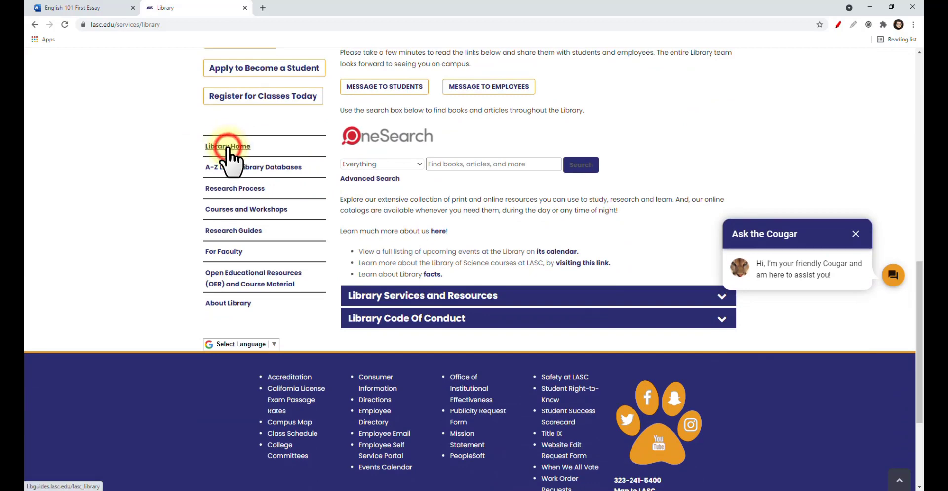
{"action": "left_click", "coordinate": [228, 148]}
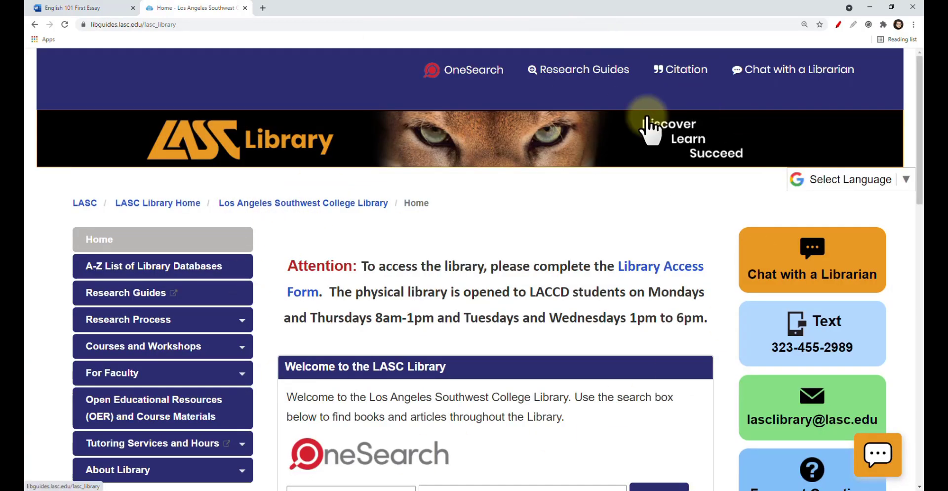
Open the library's Citation guide and review the MLA Citation Style formatting rules
{"action": "left_click", "coordinate": [691, 74]}
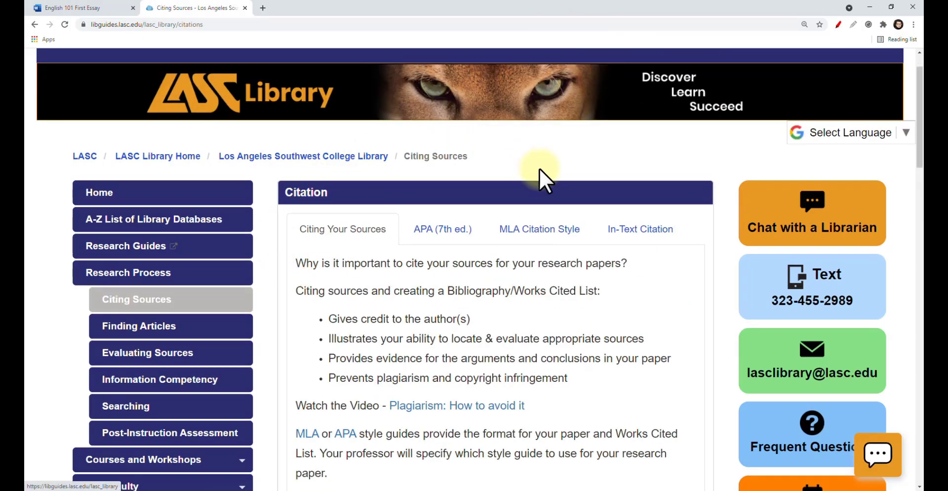
{"action": "left_click", "coordinate": [541, 233]}
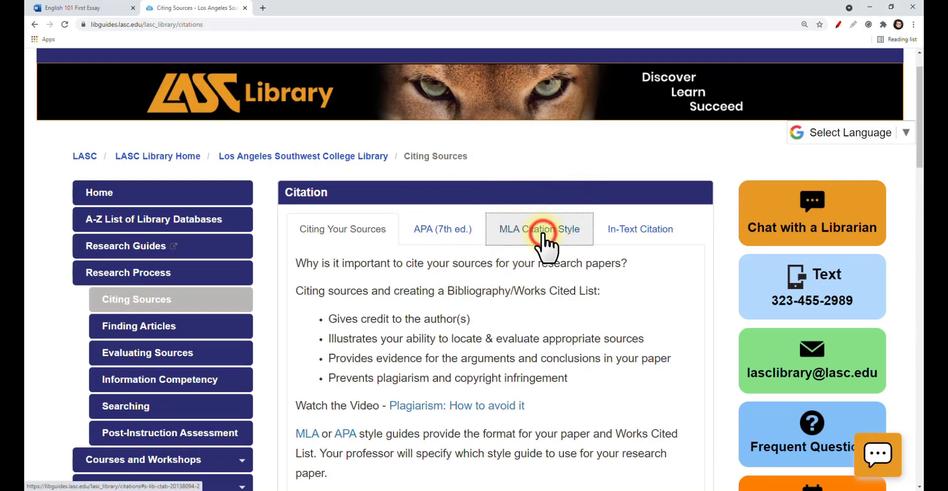
{"action": "scroll", "coordinate": [541, 255], "scroll_direction": "down", "scroll_amount": 4}
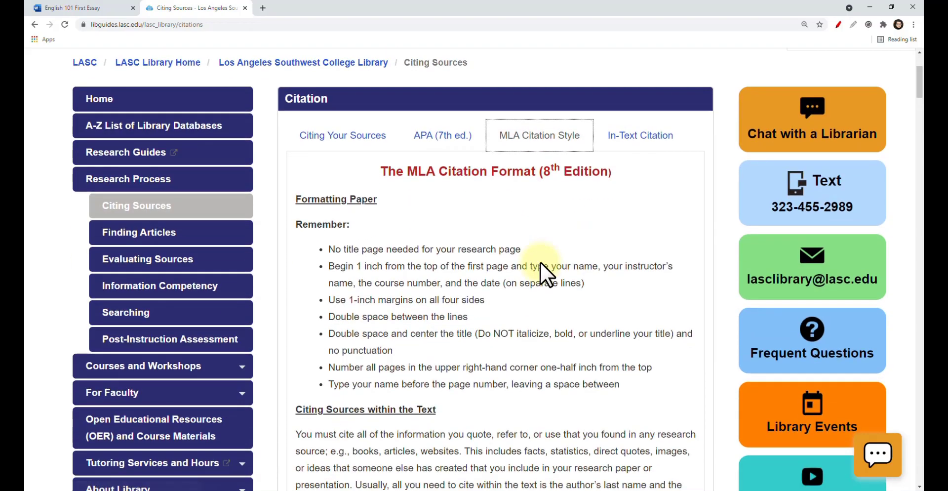
{"action": "scroll", "coordinate": [544, 264], "scroll_direction": "down", "scroll_amount": 10}
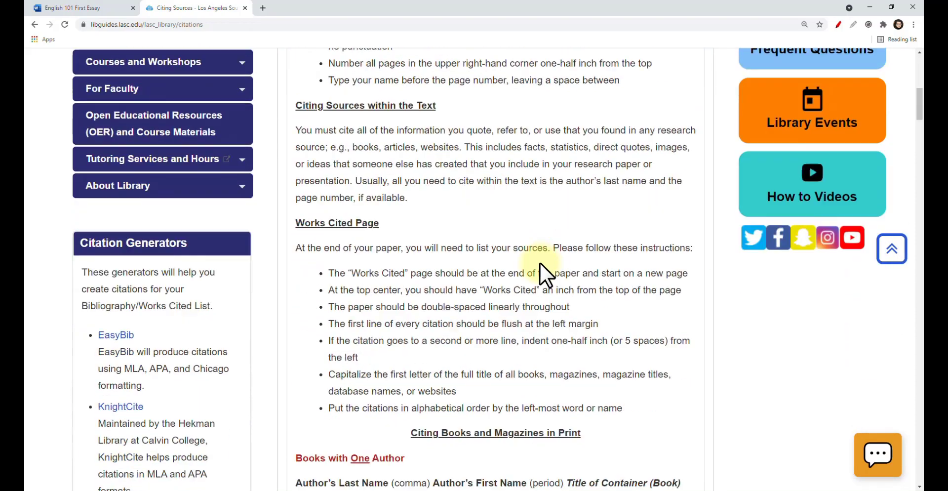
{"action": "scroll", "coordinate": [538, 265], "scroll_direction": "down", "scroll_amount": 2}
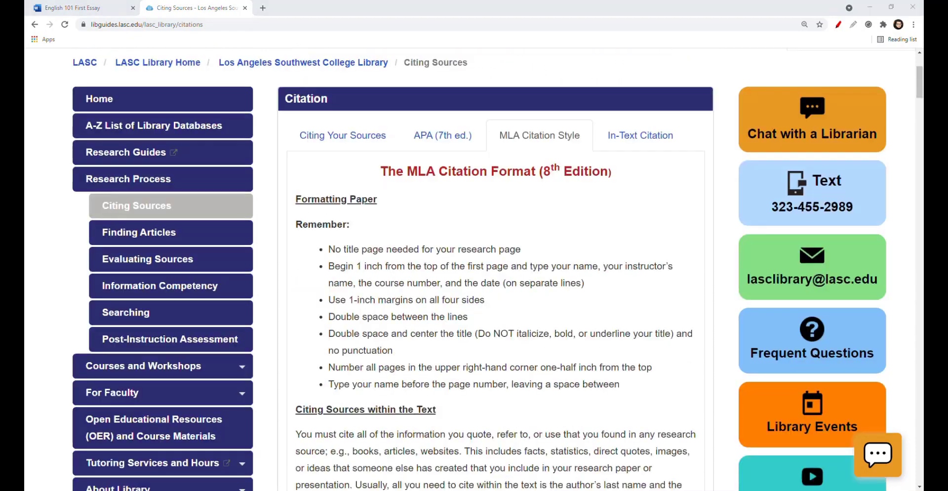